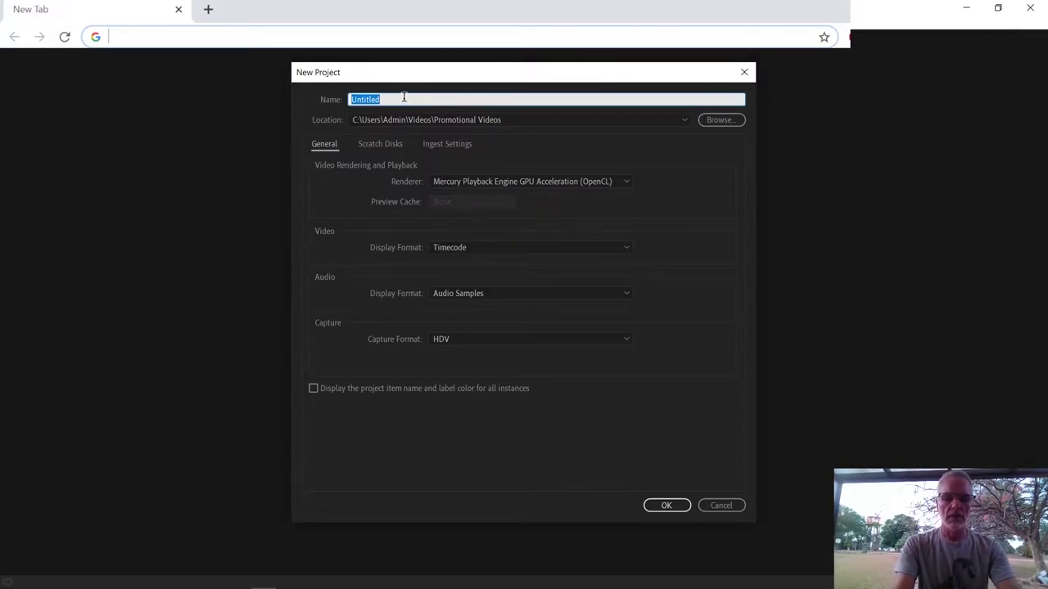
Enter 'Banner For YouTube' as the new project's name
type("Banner")
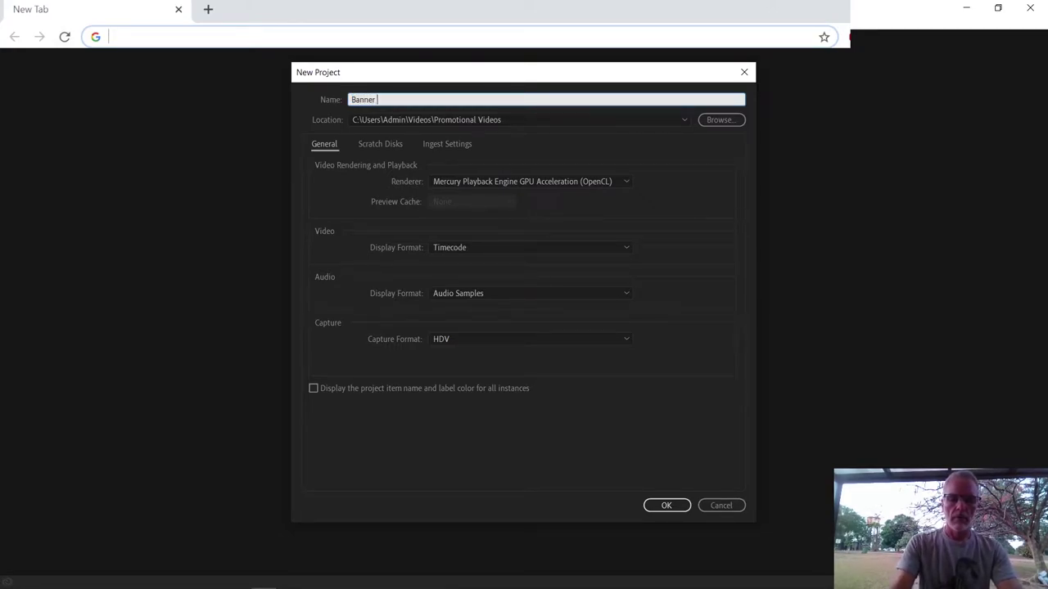
type(" For ")
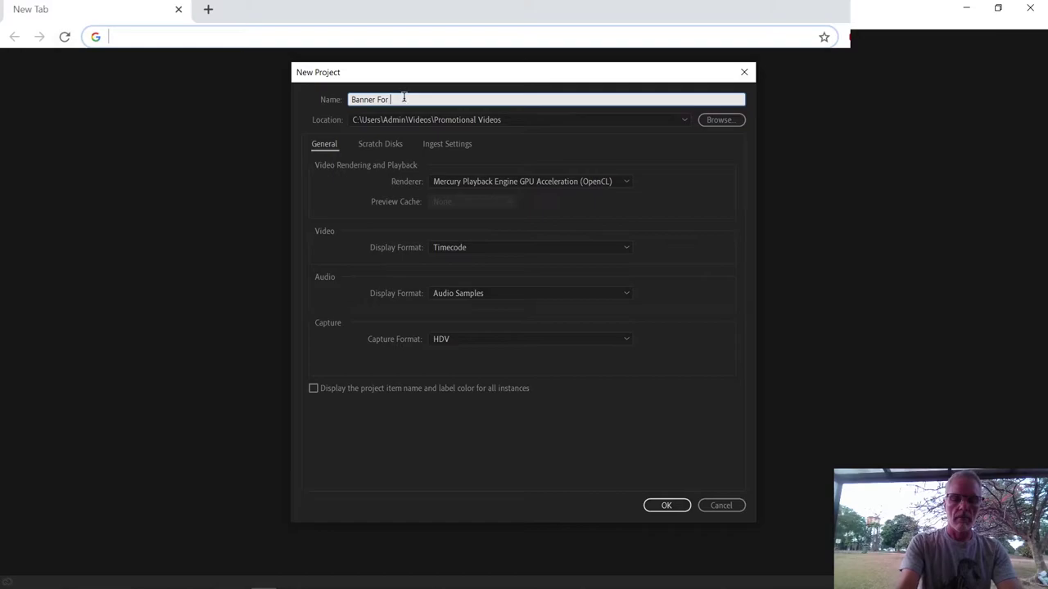
type("YouTube")
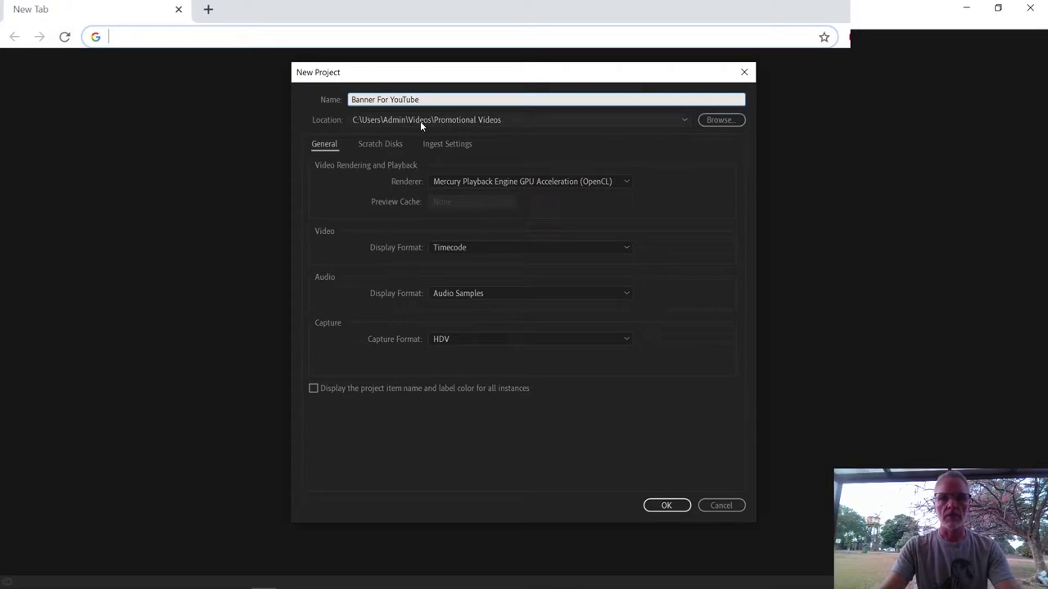
Set the project location to the Promotional Videos folder and create the project
left_click(719, 120)
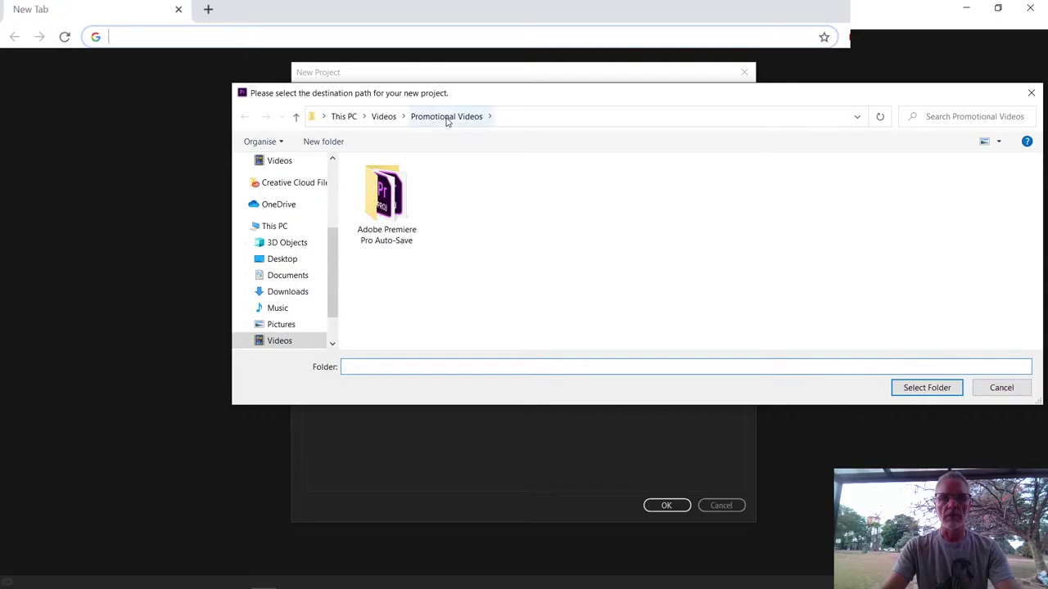
left_click(934, 388)
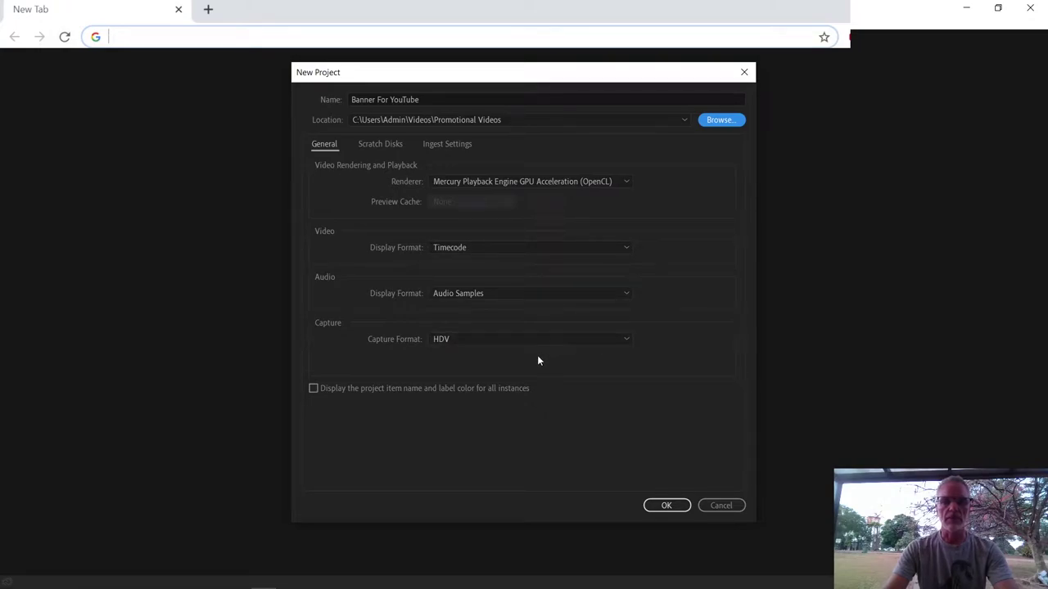
left_click(666, 507)
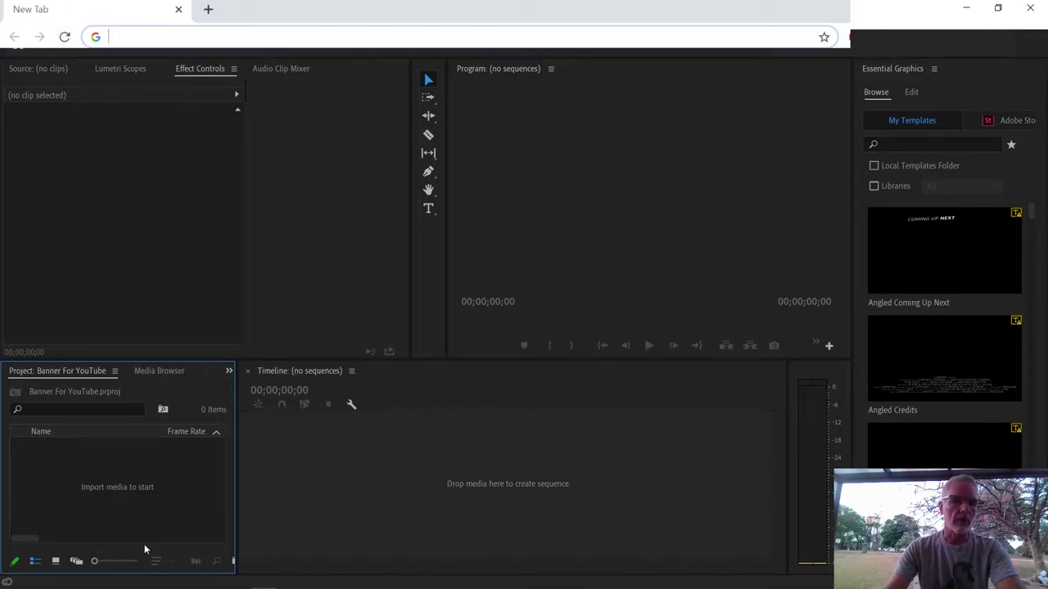
Bring up the File menu with Alt+F
key("alt+f")
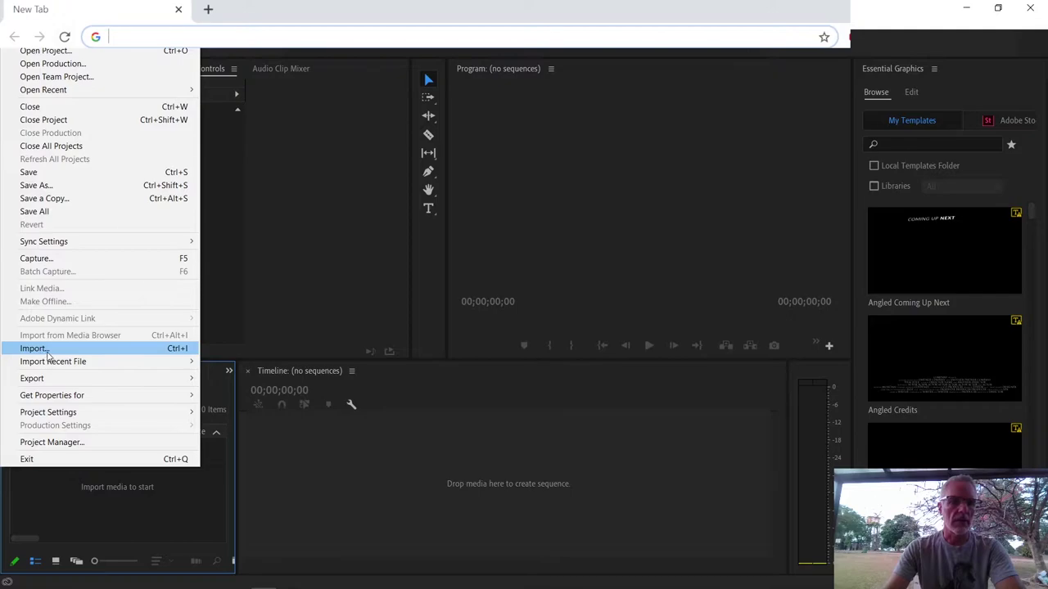
left_click(35, 349)
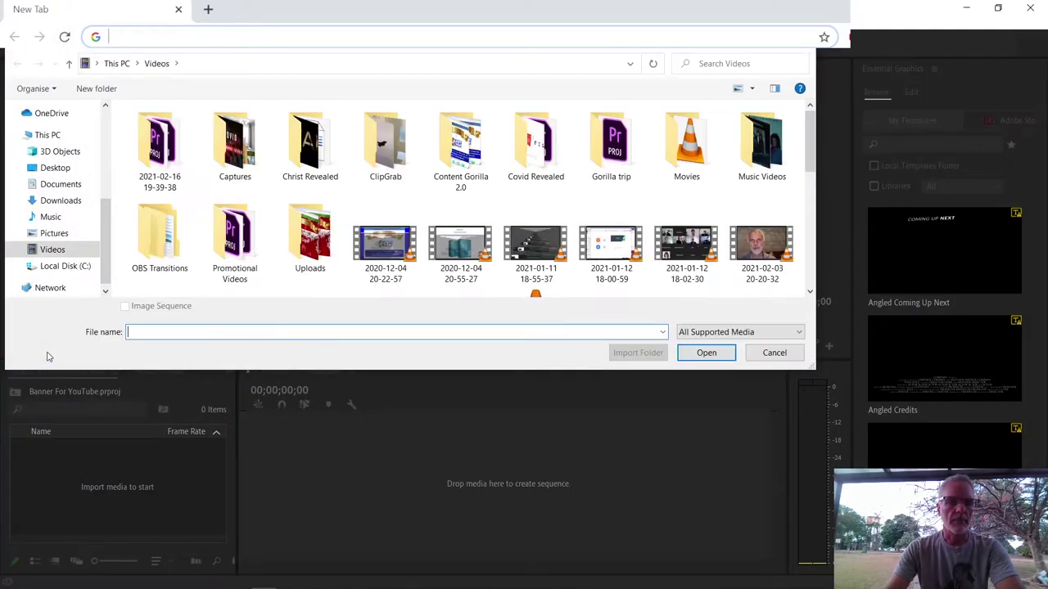
scroll(570, 226, "down", 1)
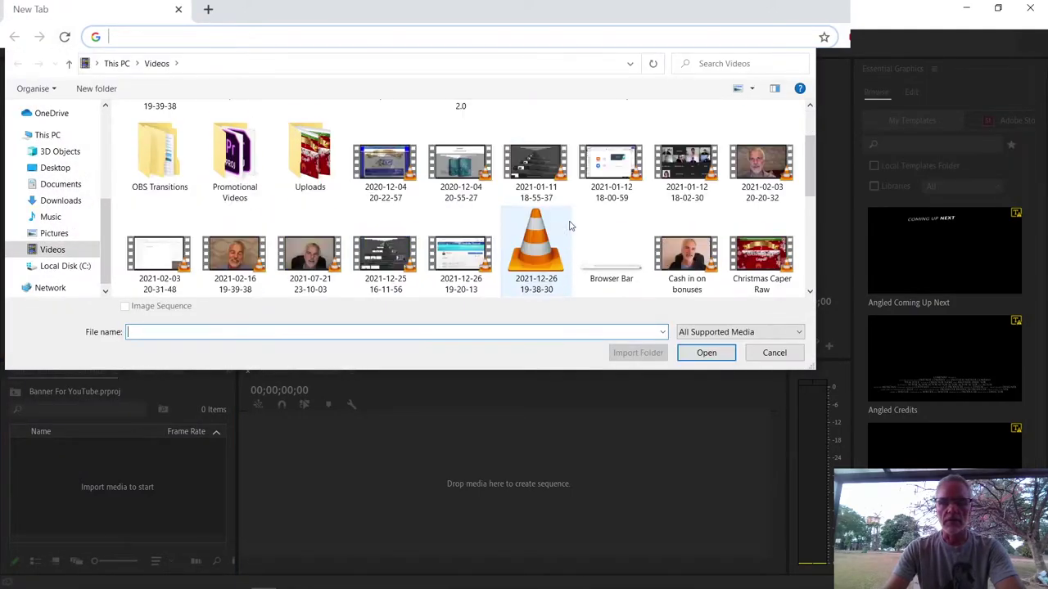
scroll(572, 226, "down", 1)
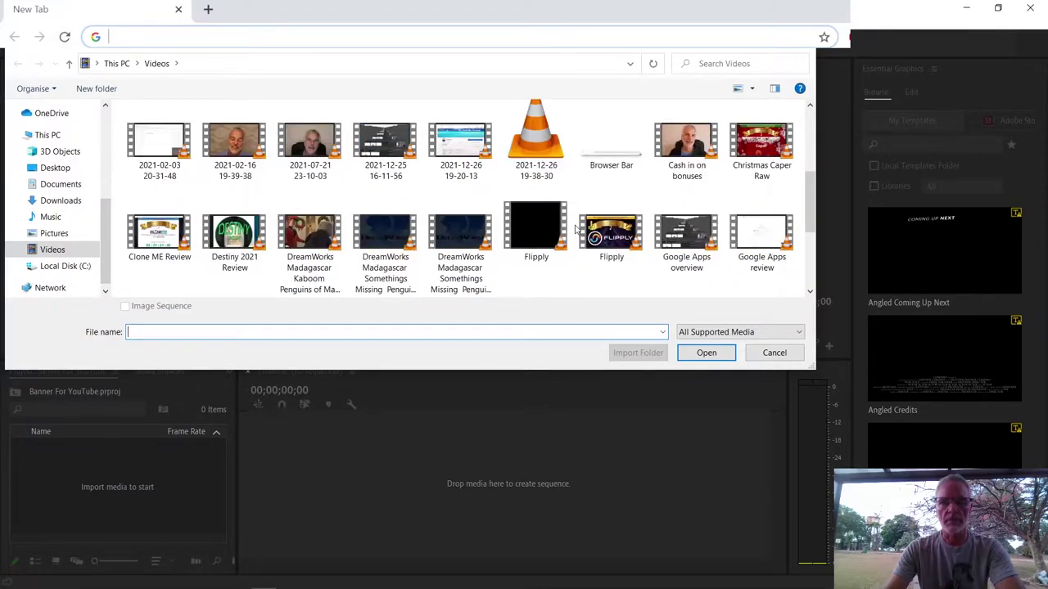
left_click(456, 163)
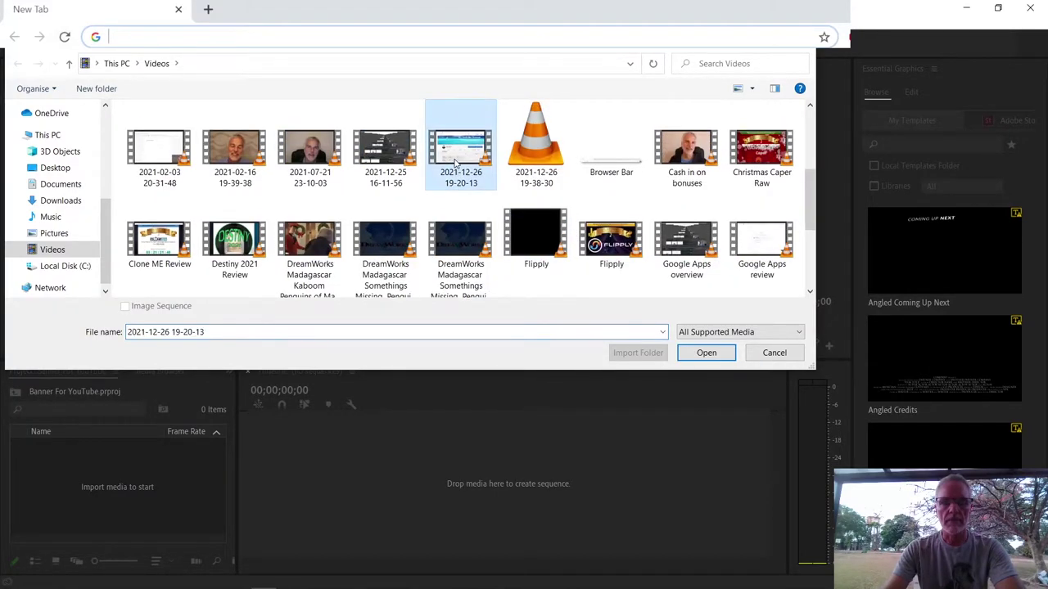
left_click(701, 351)
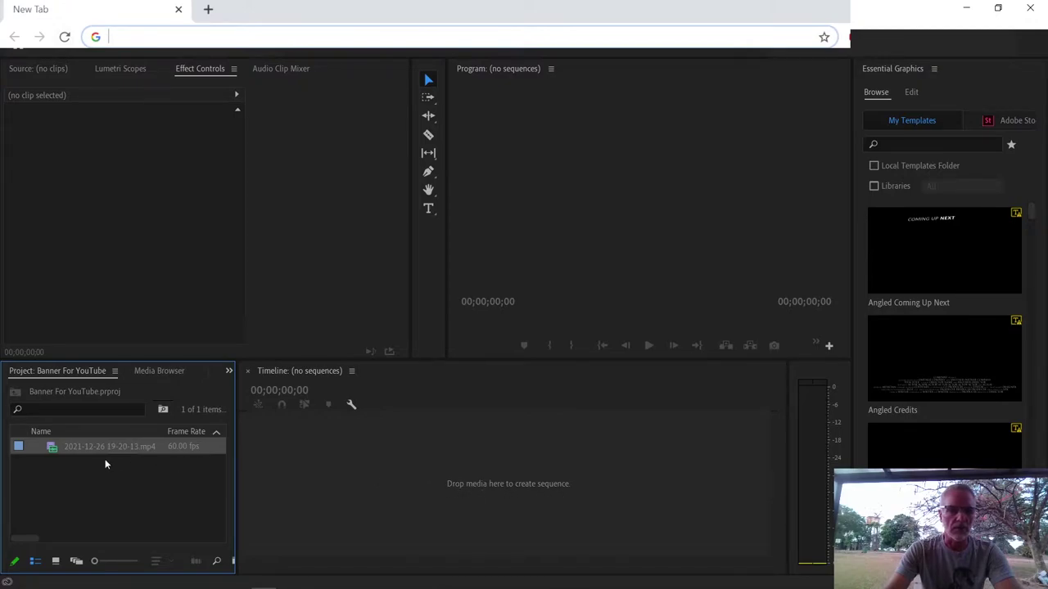
left_click_drag(102, 447, 417, 466)
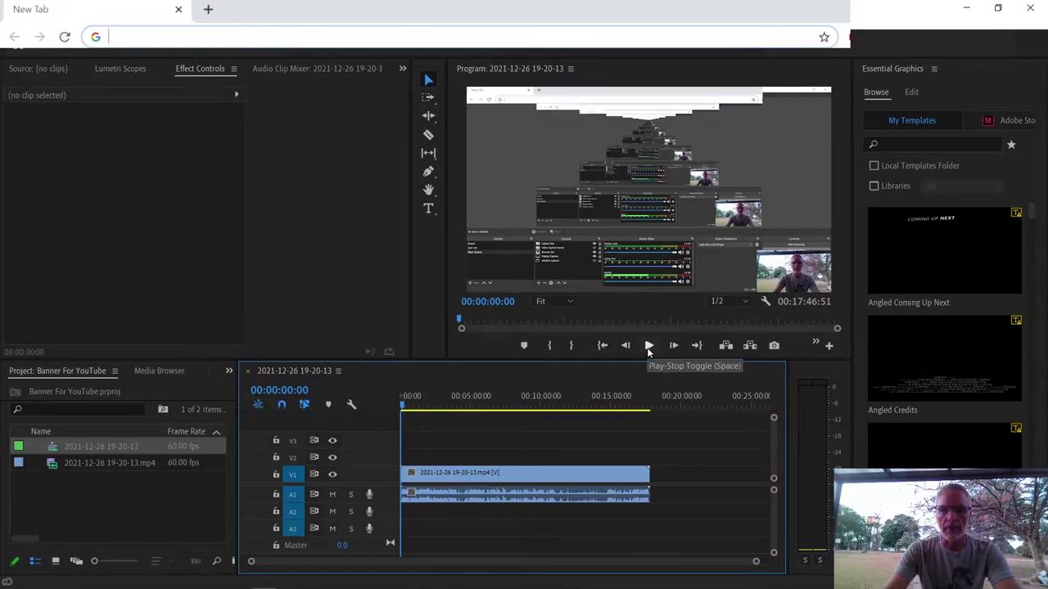
left_click(648, 346)
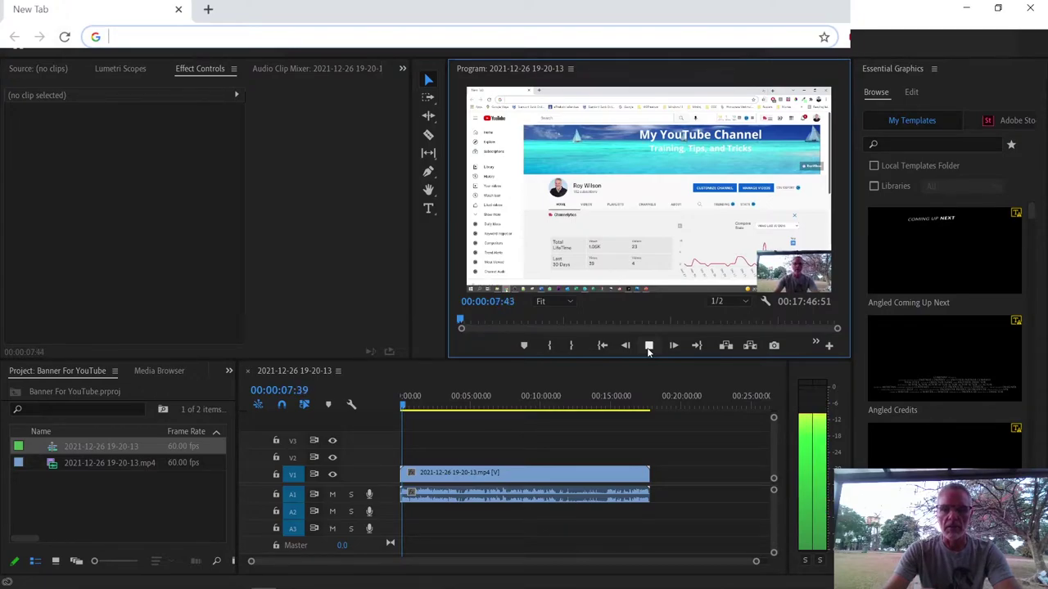
left_click(649, 347)
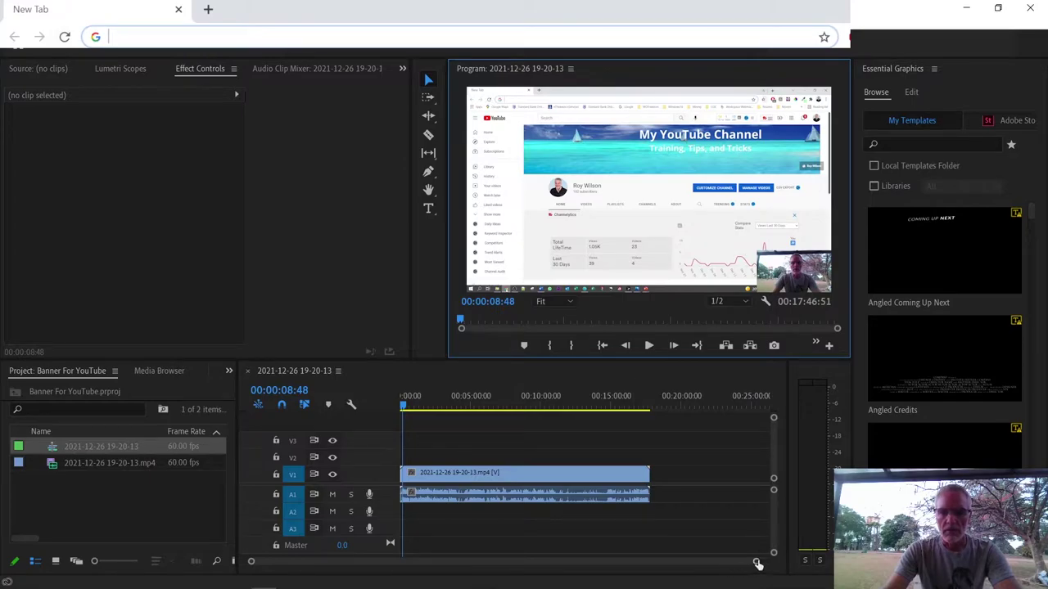
left_click_drag(756, 564, 538, 568)
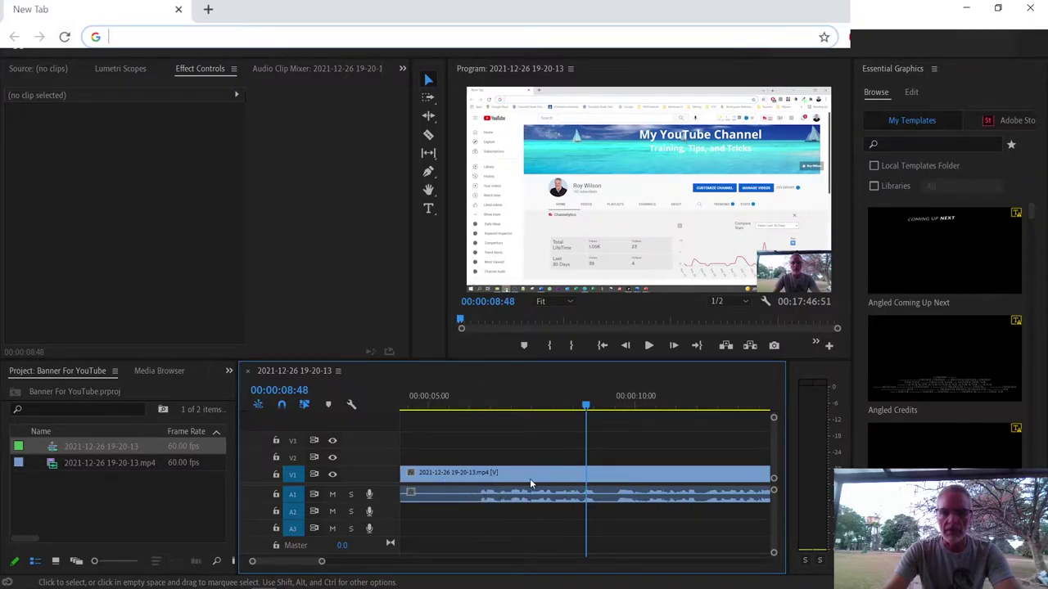
Mark the unwanted opening ending near 00:00:06:09 and remove it from the clip
left_click(572, 416)
left_click_drag(573, 416, 477, 422)
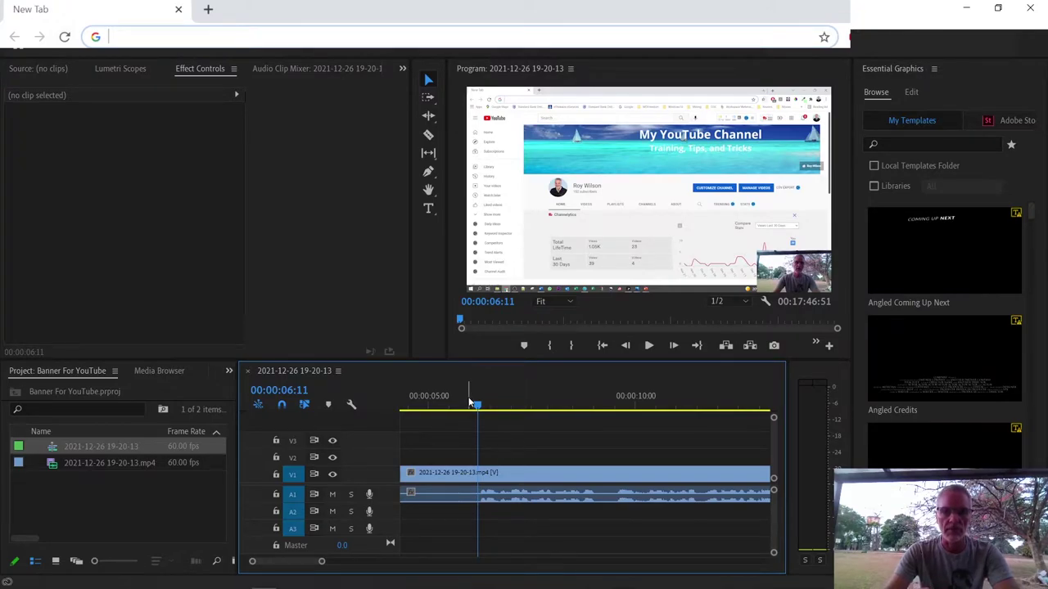
left_click(571, 350)
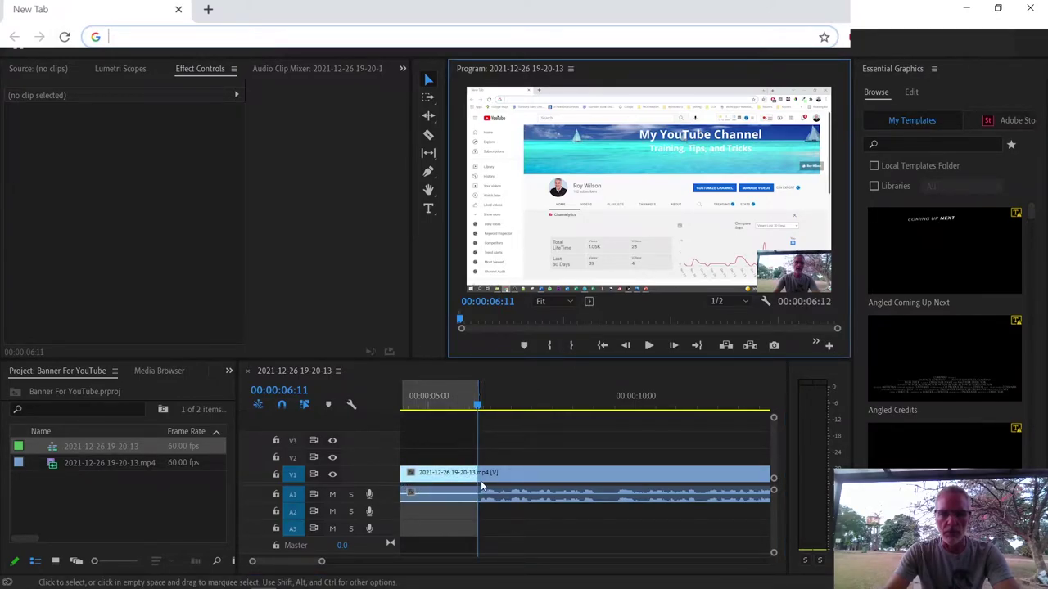
left_click(728, 347)
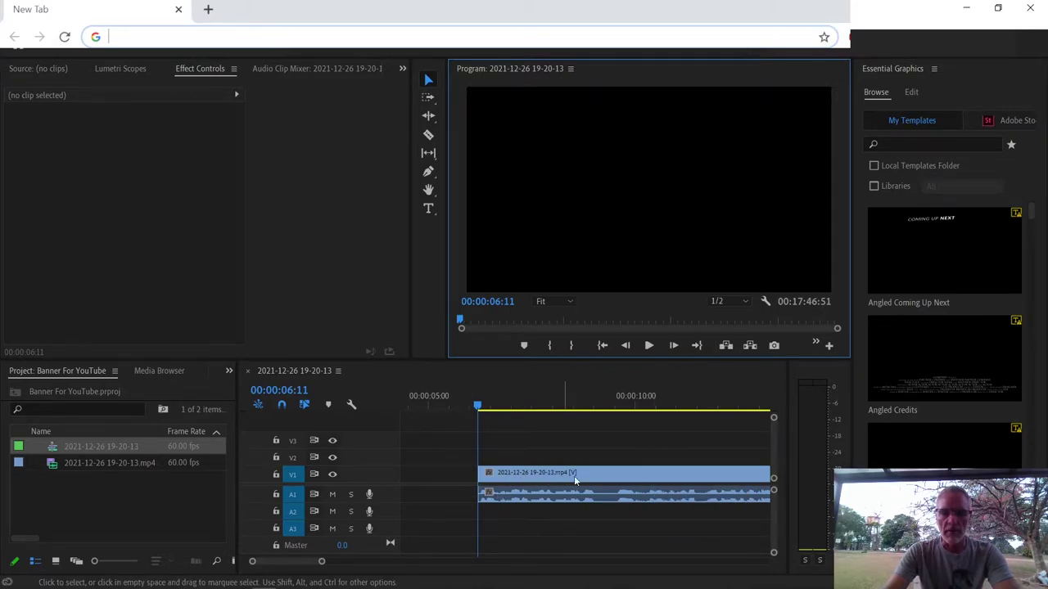
Slide the remaining clip left so it starts at 00:00:00:00
left_click_drag(590, 475, 509, 481)
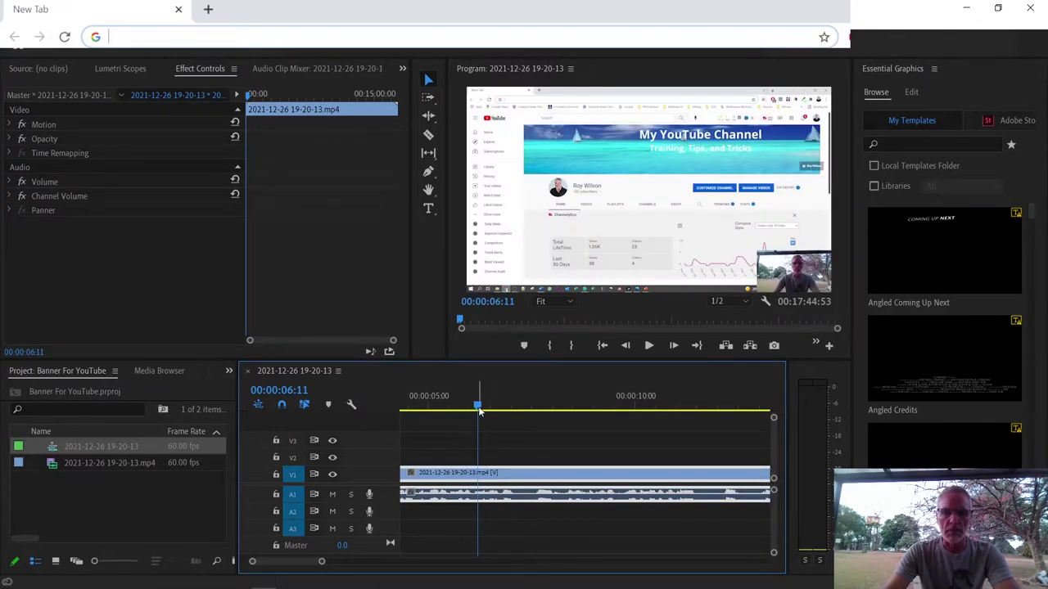
left_click_drag(436, 411, 395, 410)
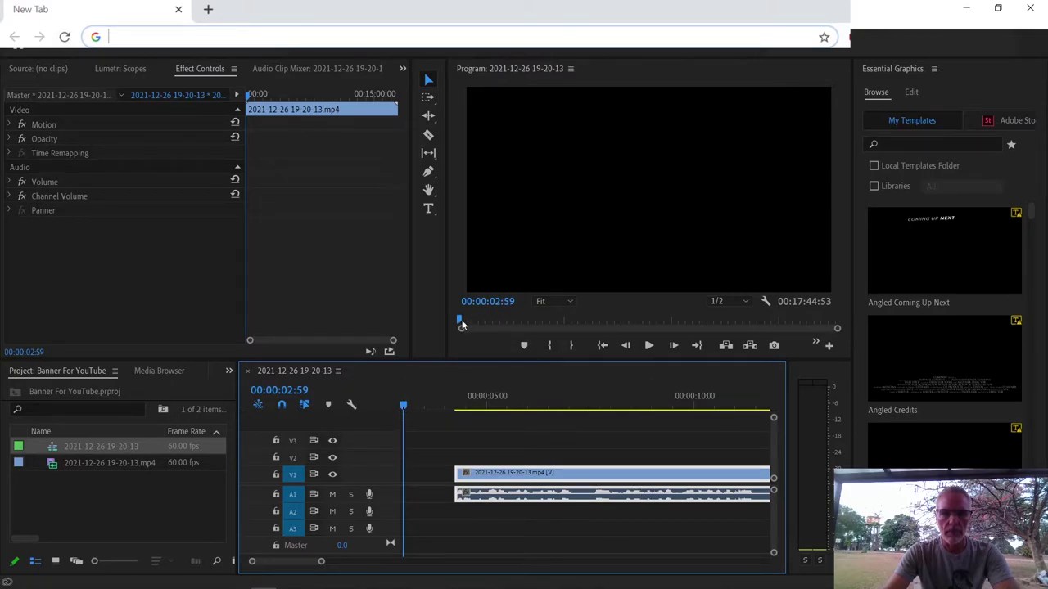
left_click_drag(457, 320, 453, 319)
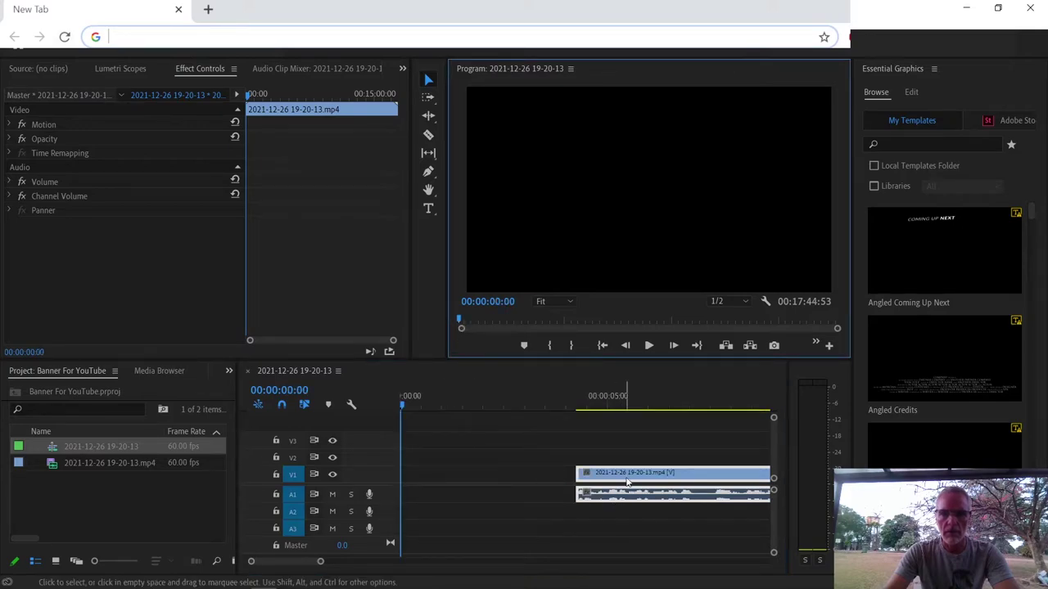
left_click_drag(641, 477, 468, 483)
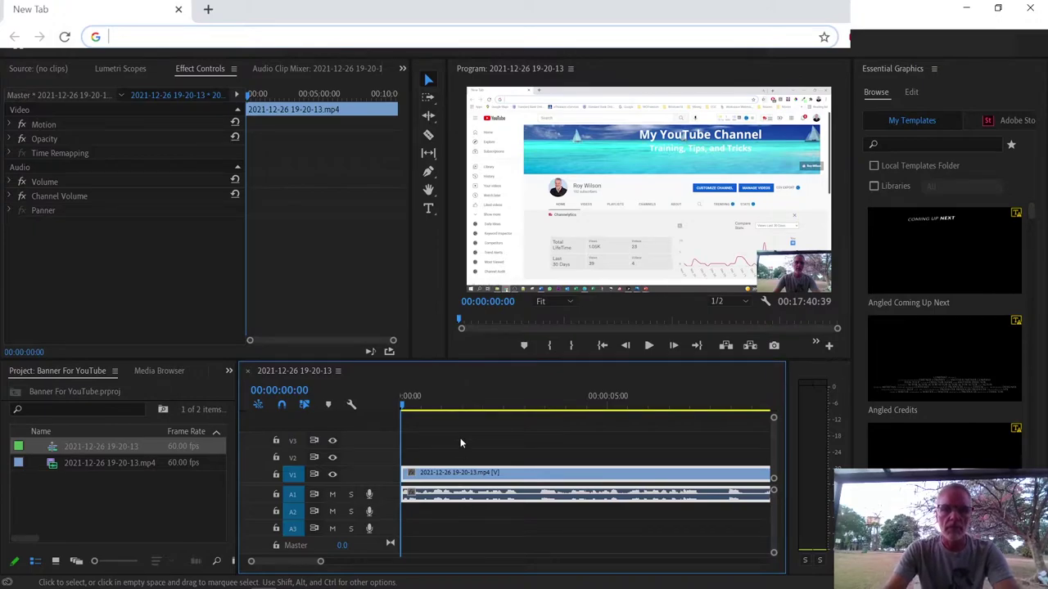
Play and scrub the early recording up to the banner preview near 1:24
left_click(649, 347)
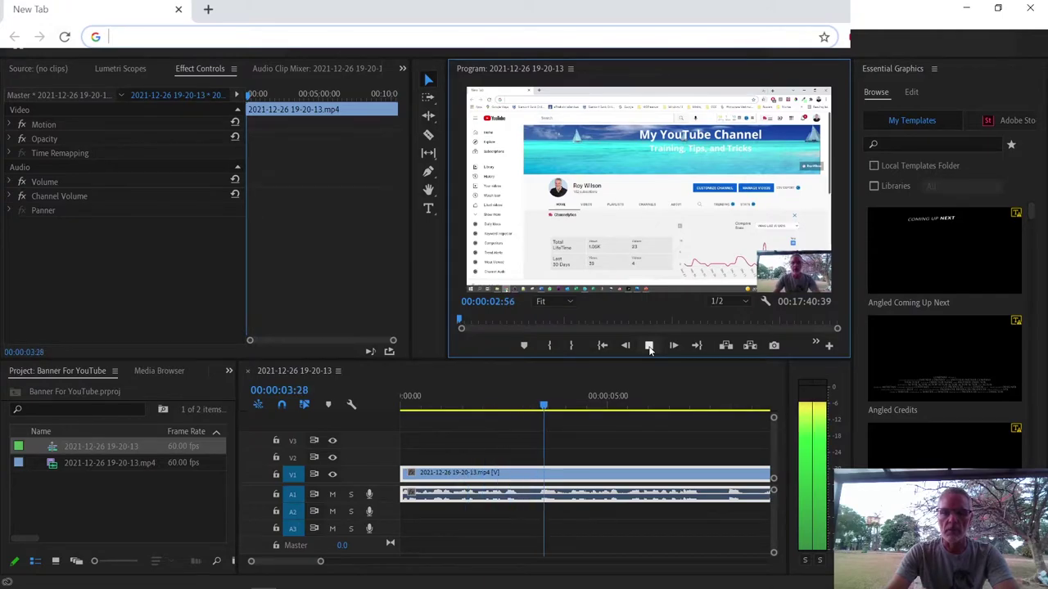
left_click(648, 346)
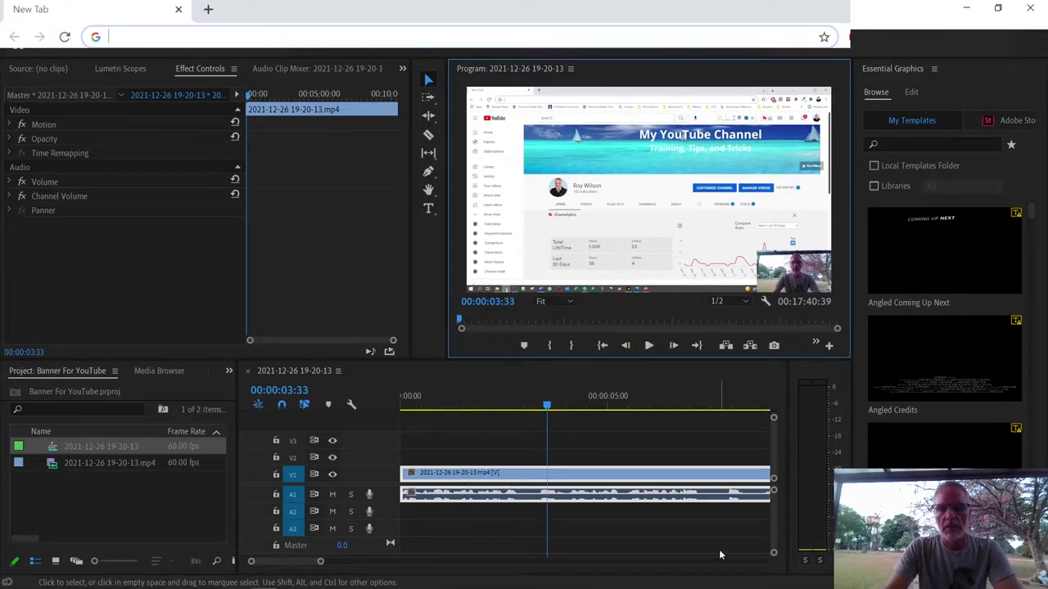
left_click(546, 405)
key("space")
key("space")
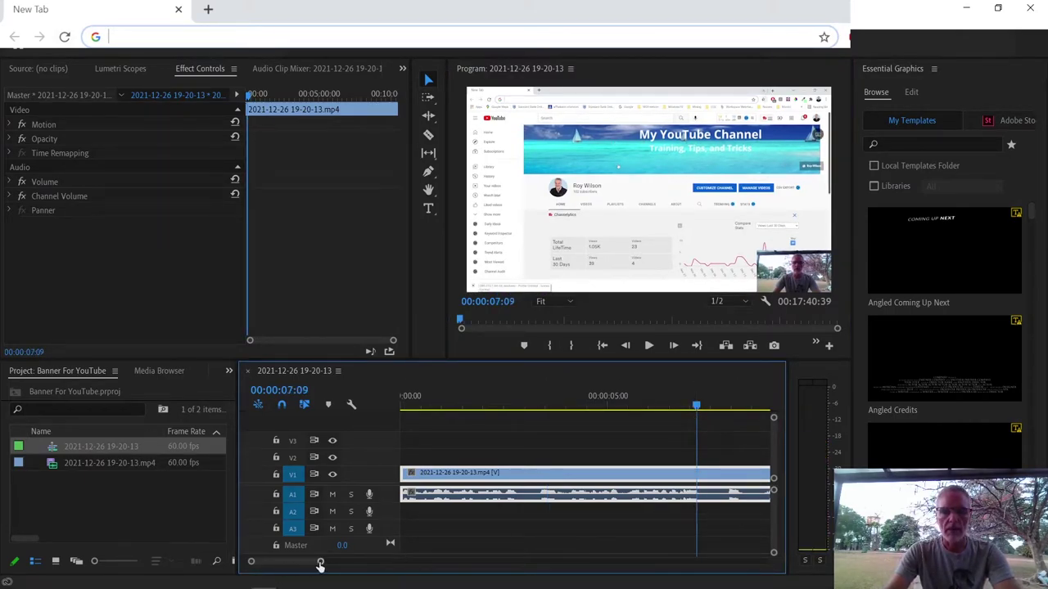
left_click_drag(321, 562, 426, 564)
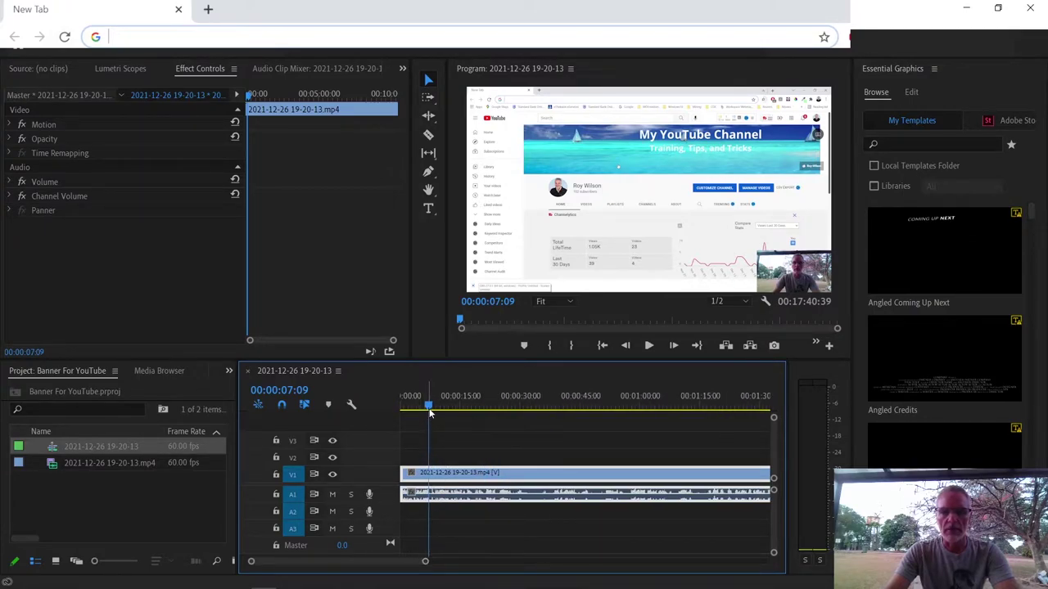
left_click_drag(458, 408, 699, 415)
key("space")
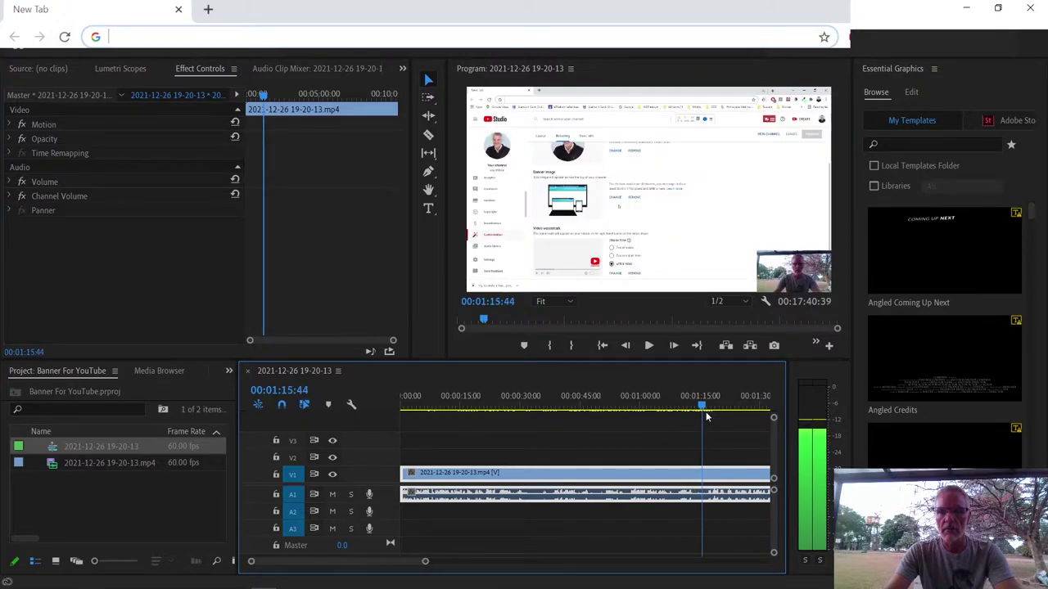
left_click(736, 415)
key("space")
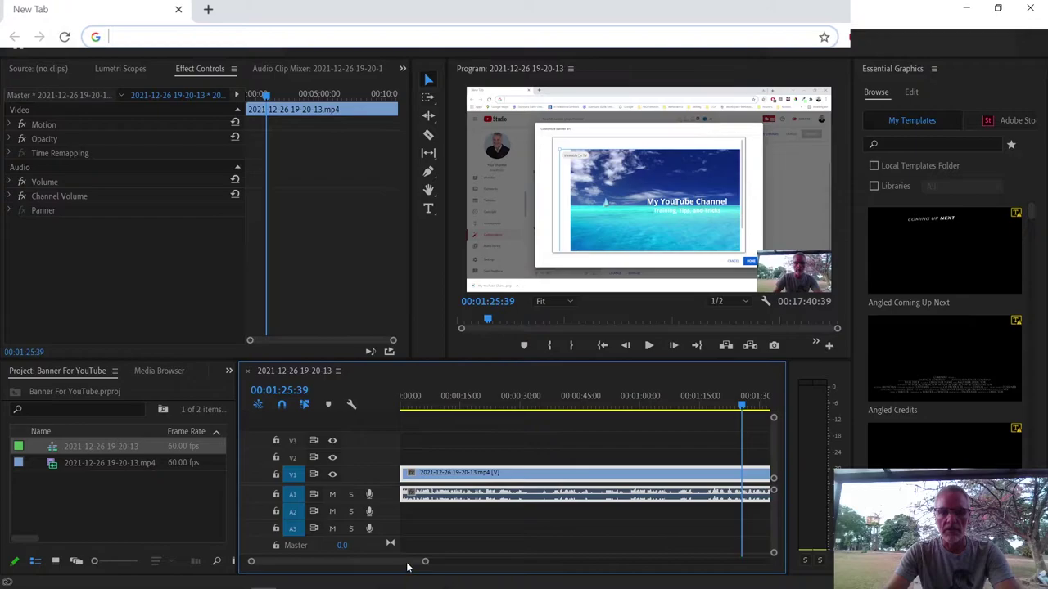
Scrub ahead to about eleven minutes and stop playback at 00:11:00:19
left_click_drag(406, 565, 459, 560)
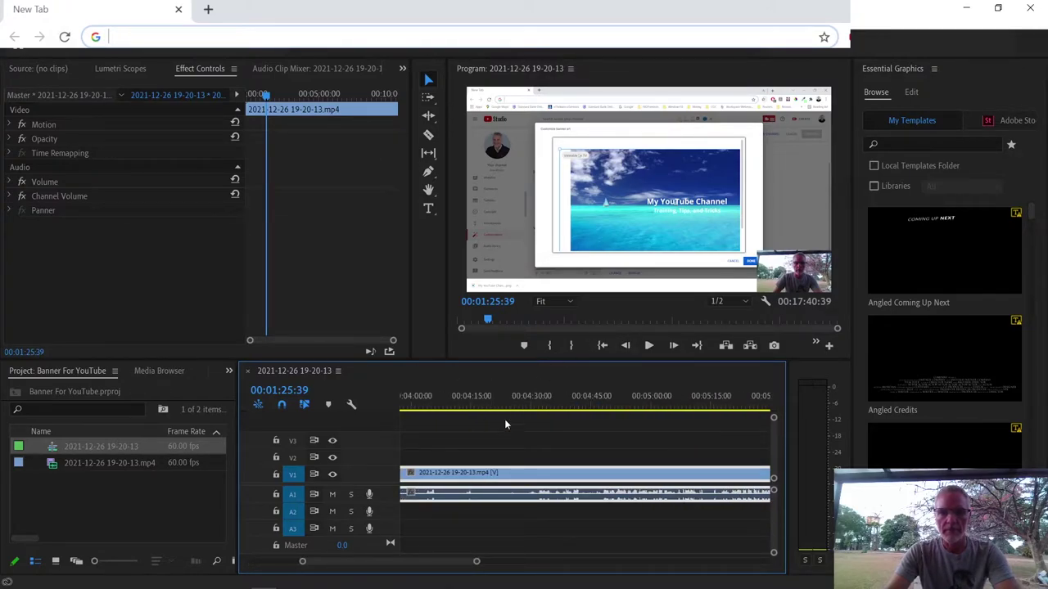
left_click_drag(487, 322, 717, 327)
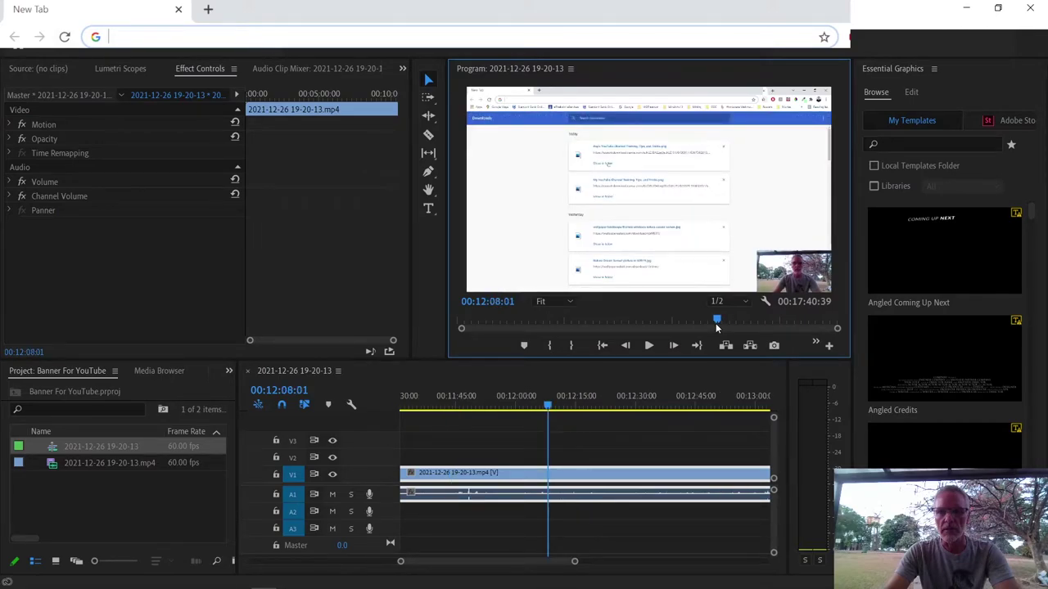
left_click_drag(716, 327, 708, 327)
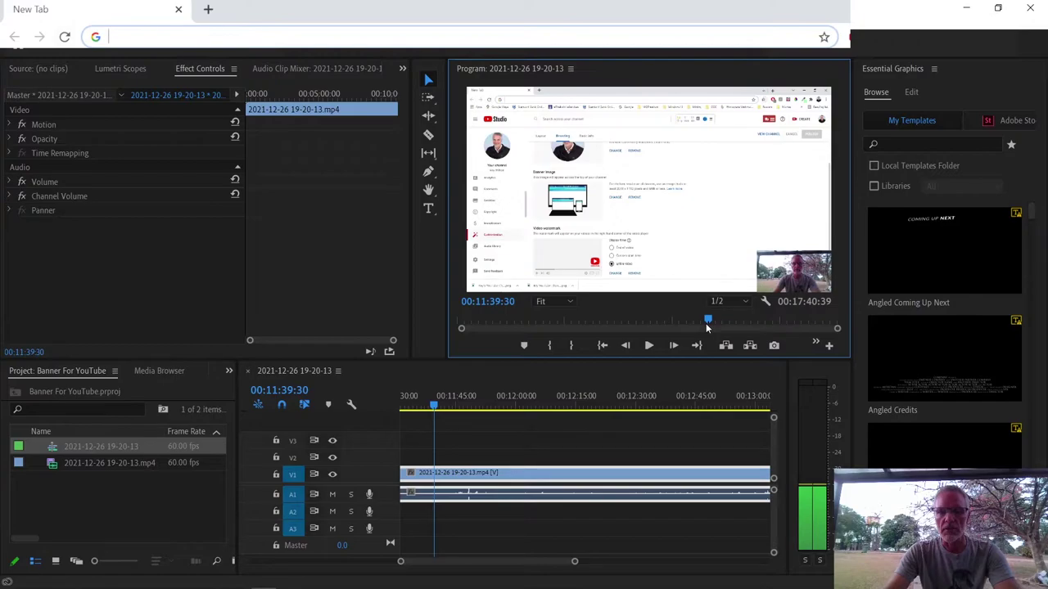
left_click_drag(707, 327, 699, 328)
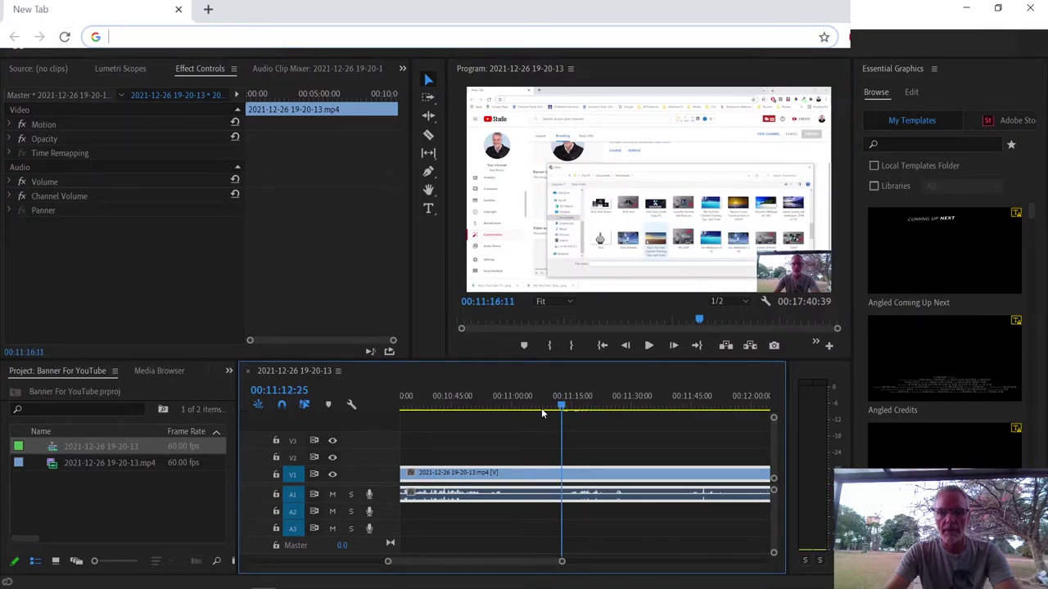
left_click_drag(541, 408, 482, 408)
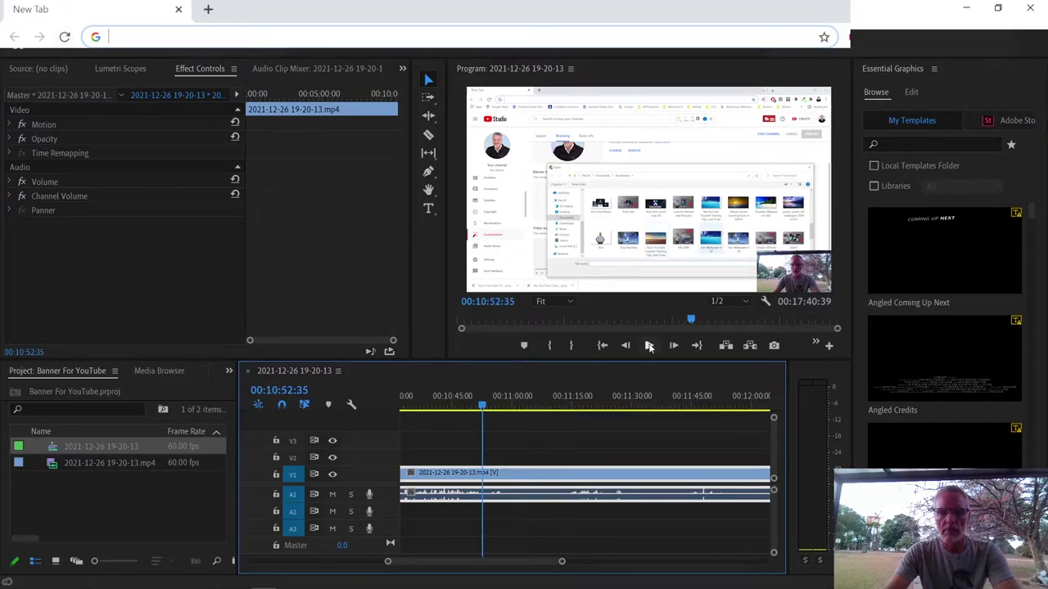
left_click(649, 346)
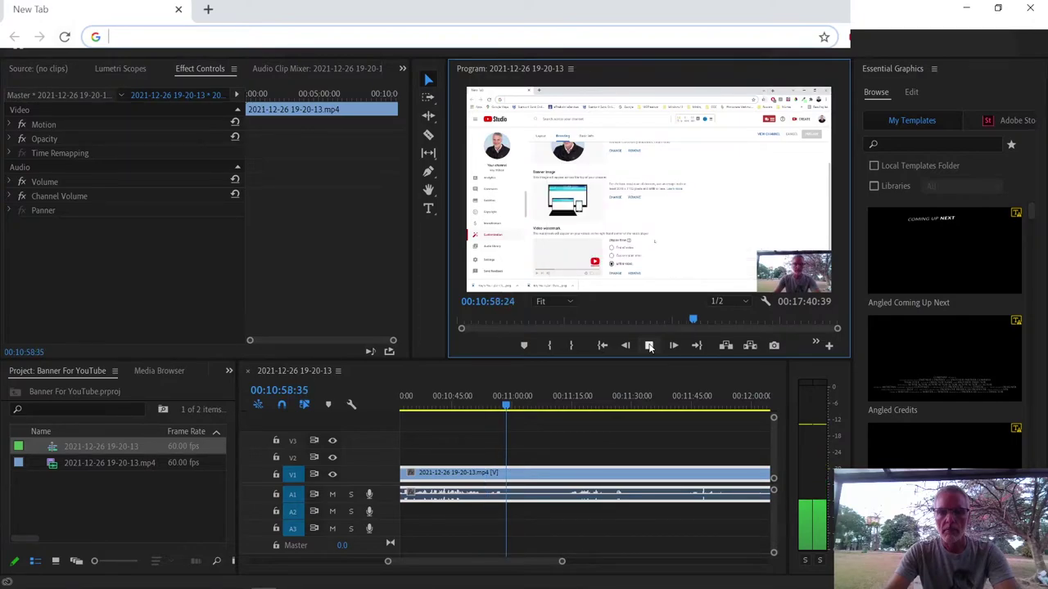
left_click(649, 346)
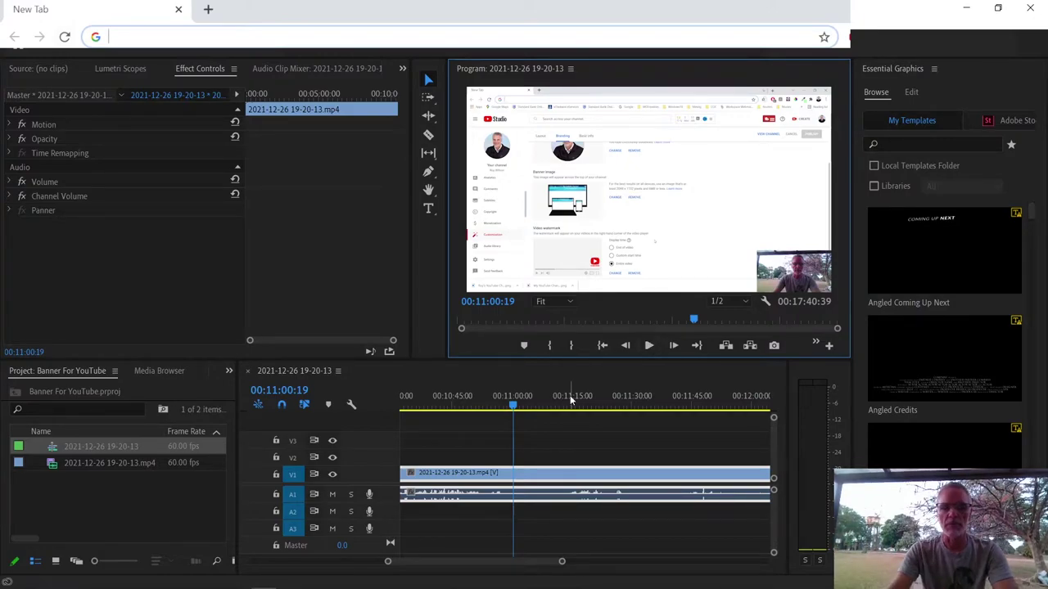
Set the In point at 00:11:00:19 and scrub forward to about 00:14:39
left_click(550, 348)
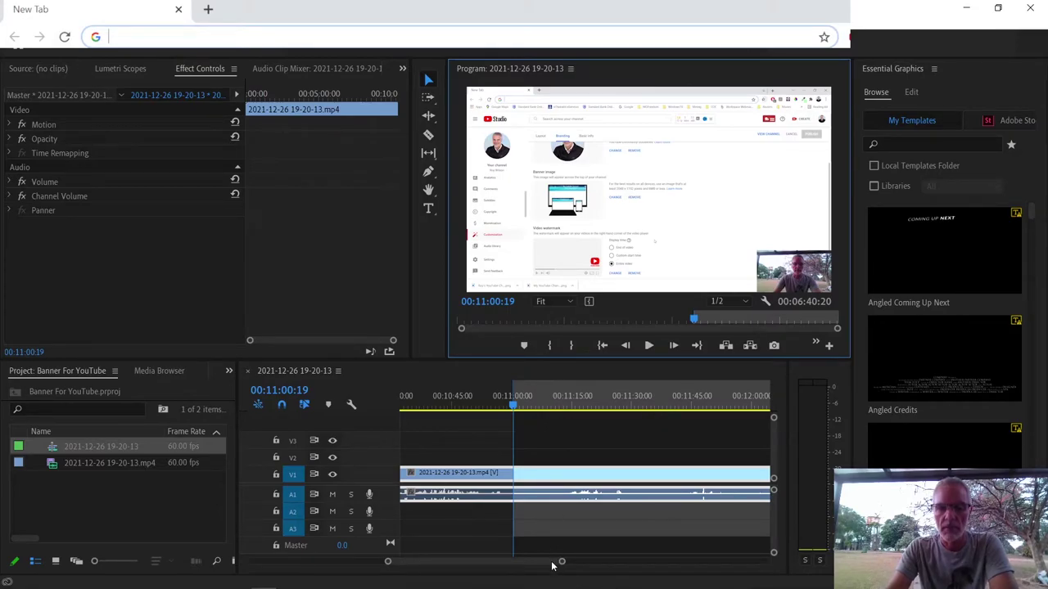
left_click_drag(562, 564, 625, 562)
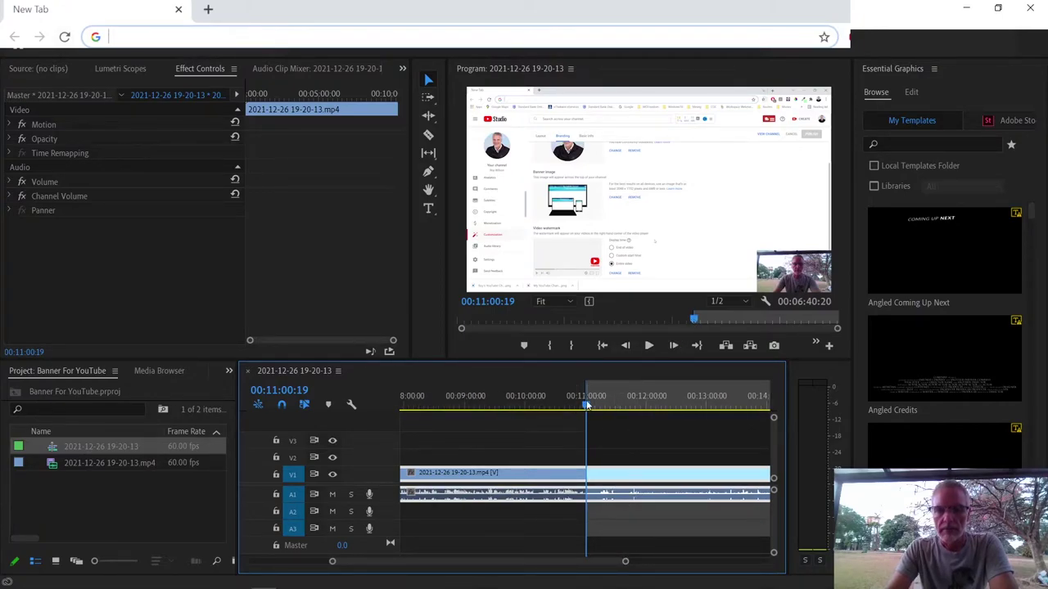
left_click_drag(588, 404, 769, 409)
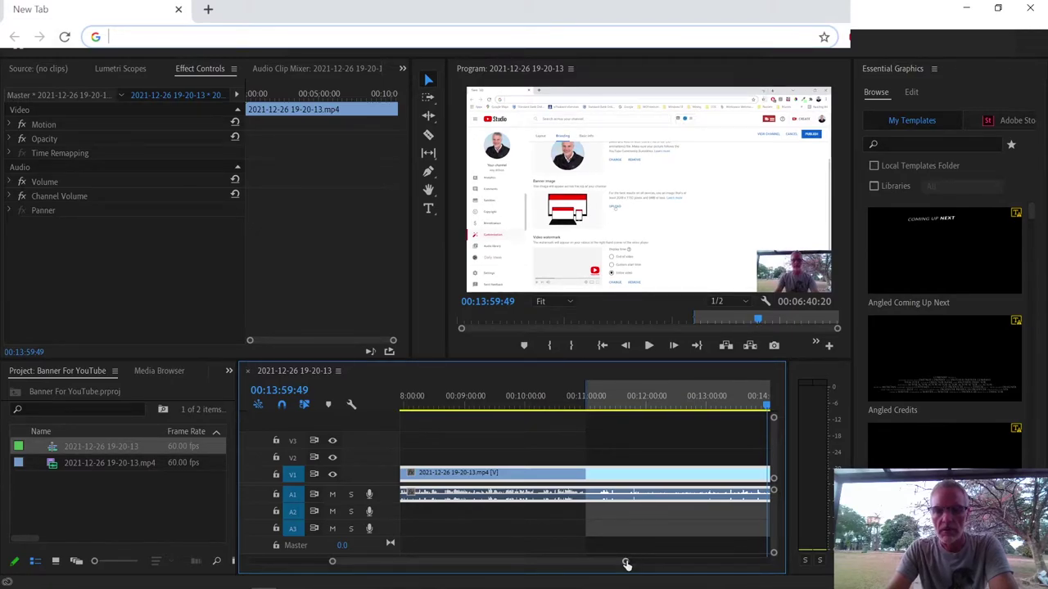
left_click_drag(626, 564, 653, 564)
left_click_drag(646, 409, 675, 415)
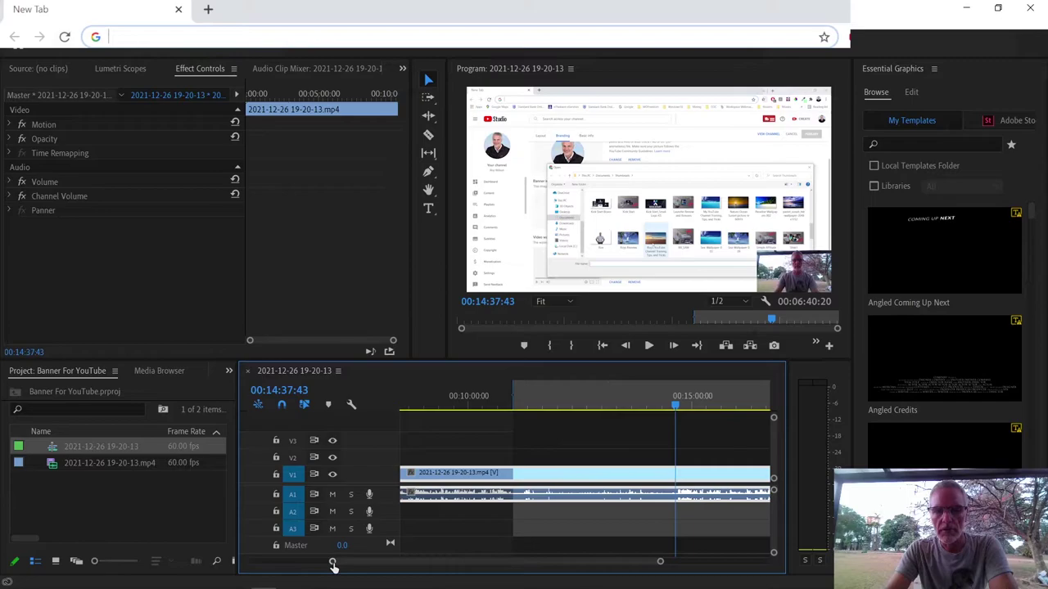
left_click_drag(333, 565, 437, 561)
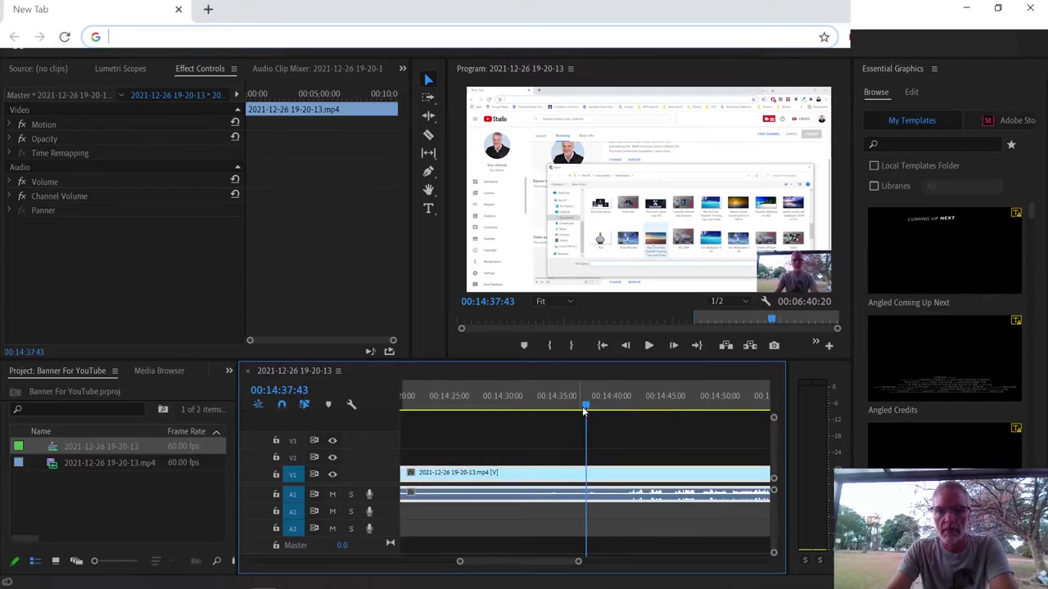
left_click_drag(586, 410, 603, 413)
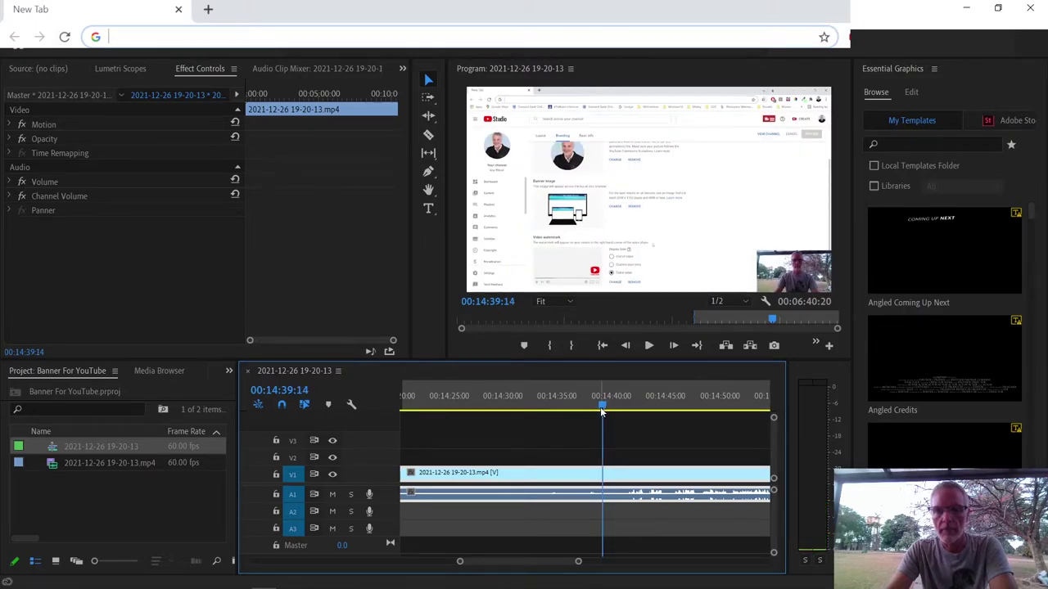
Set the Out point at 00:14:39:14 to close the marked range
left_click(572, 346)
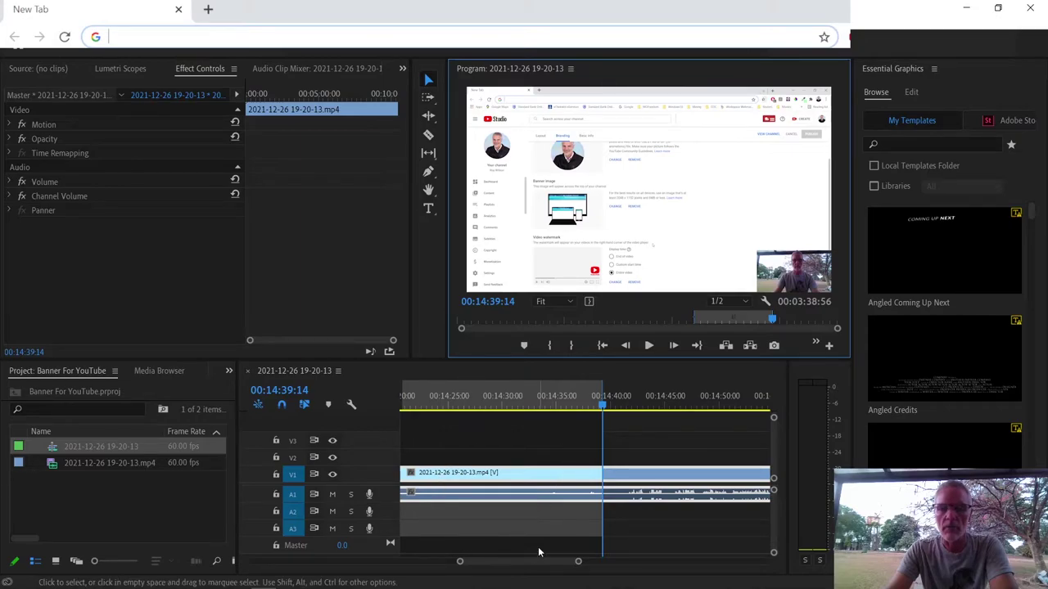
left_click(578, 562)
left_click_drag(578, 564, 704, 562)
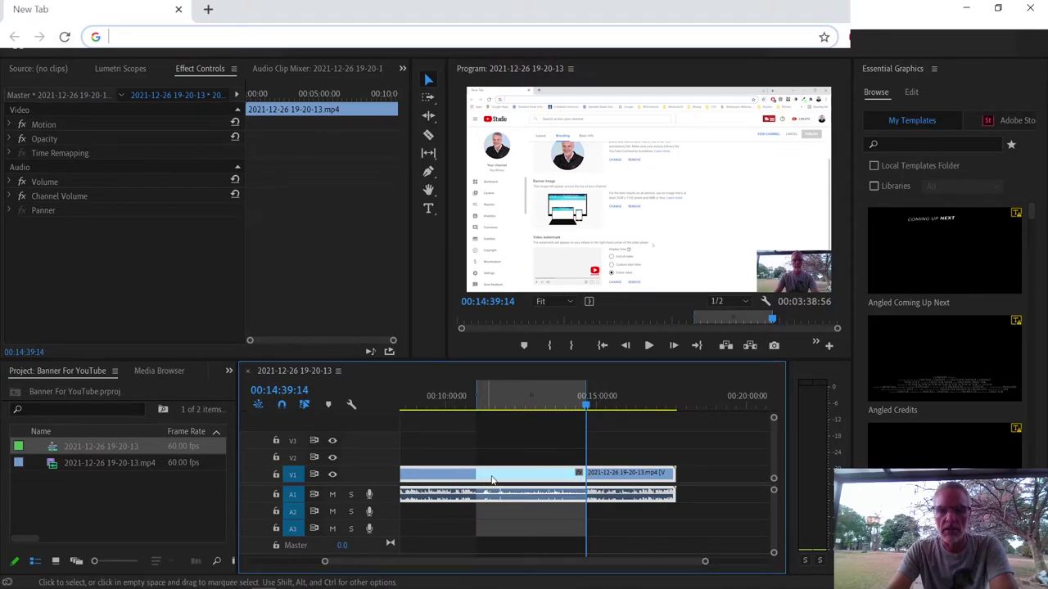
Lift the marked section and slide the later clip left to close the gap
left_click(727, 346)
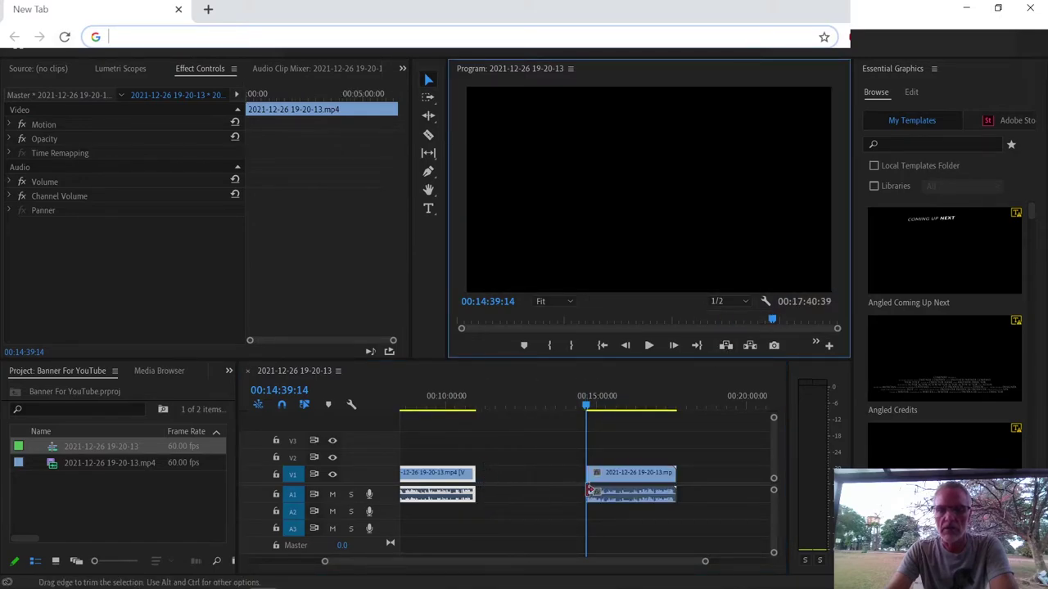
left_click(632, 482)
left_click_drag(632, 482, 528, 488)
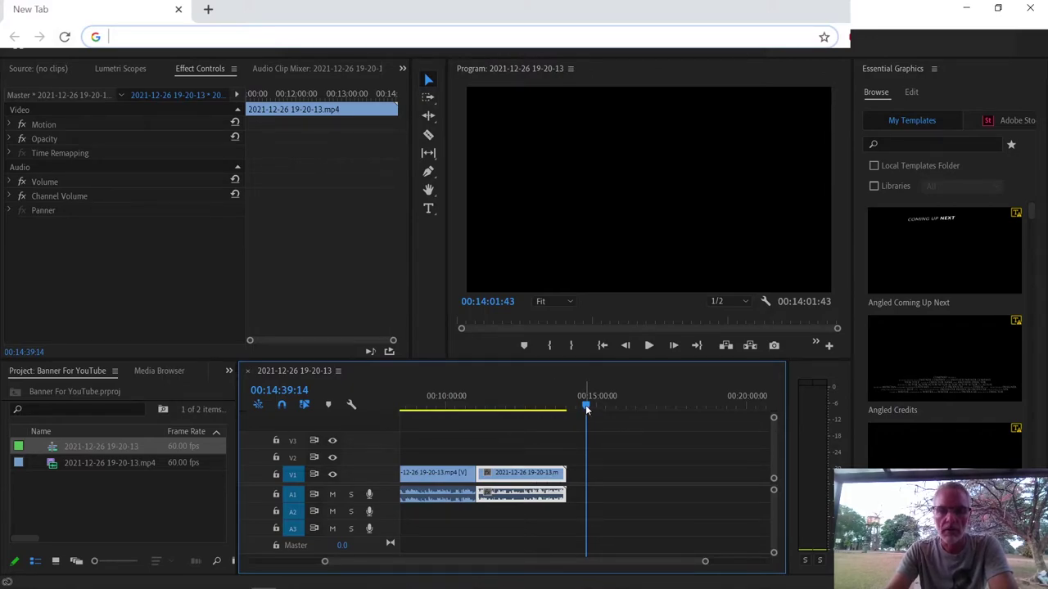
Mark In at 00:13:54:06 near the clip's end and lift off the 00:00:07:37 tail
left_click_drag(586, 410, 555, 417)
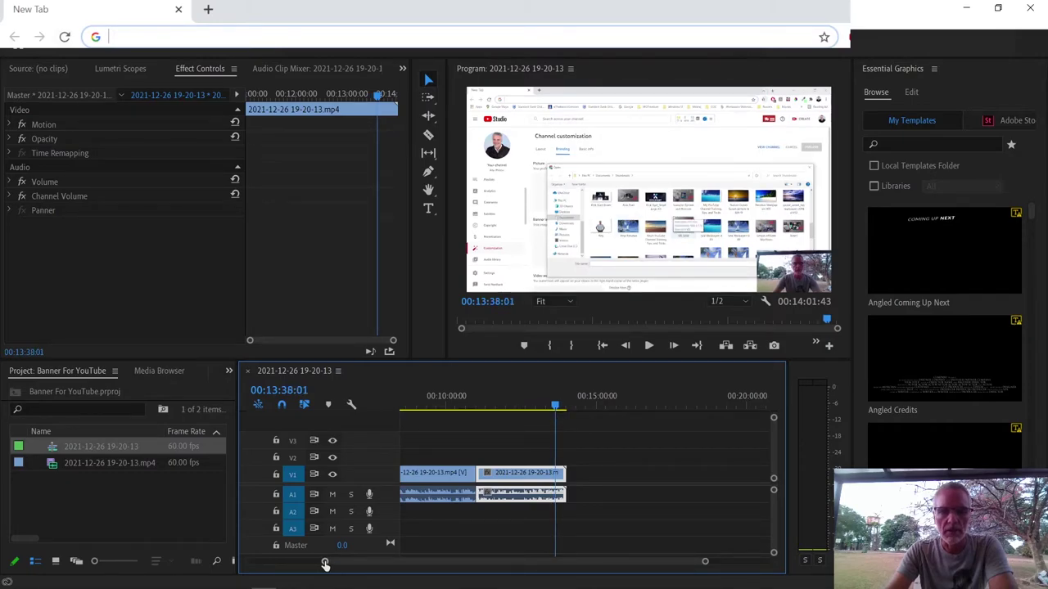
left_click_drag(325, 564, 441, 569)
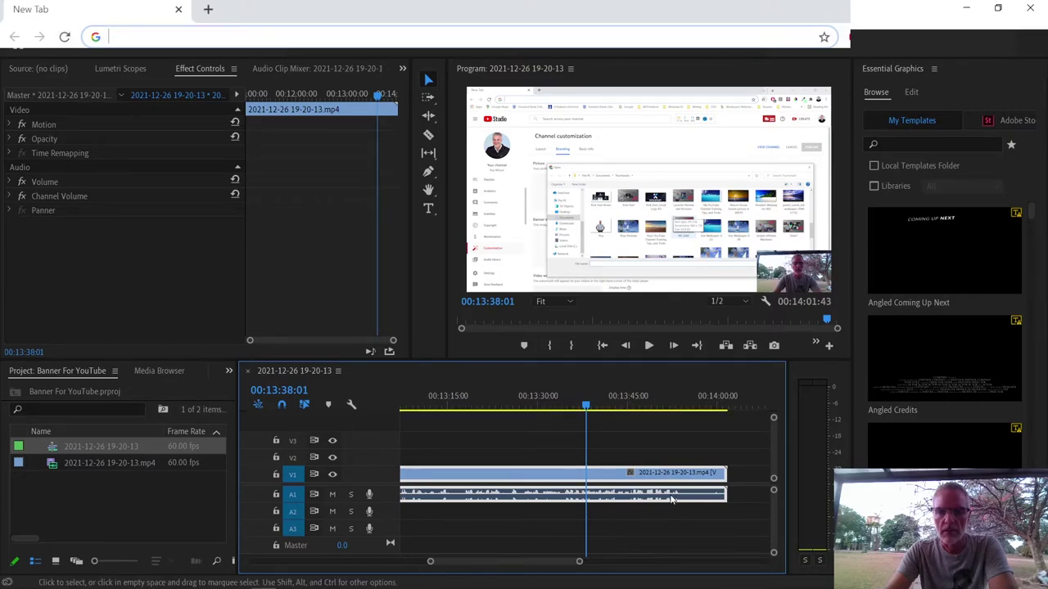
left_click_drag(587, 407, 675, 409)
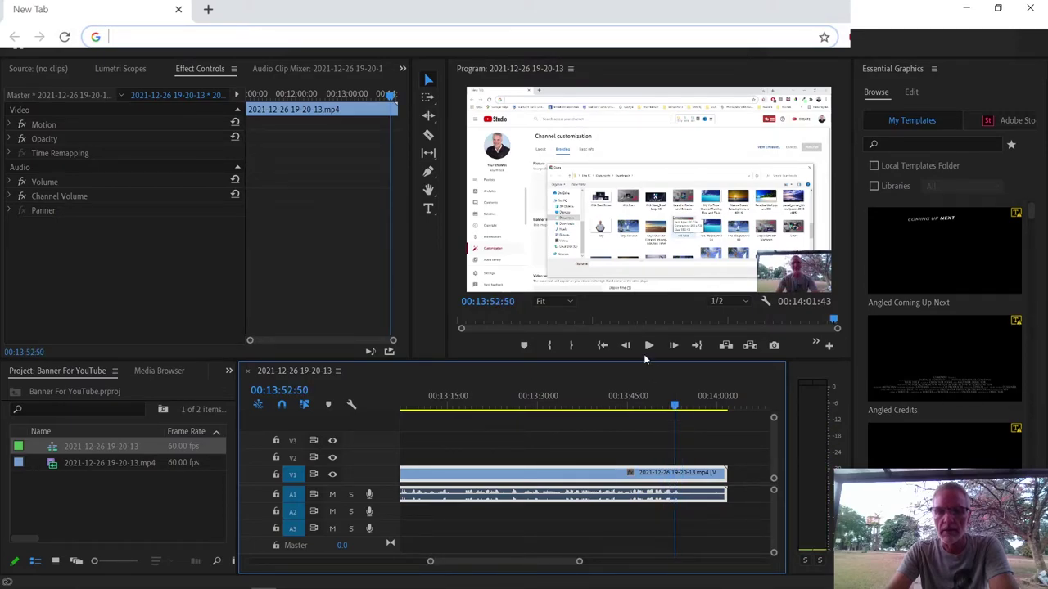
left_click(648, 345)
left_click(648, 348)
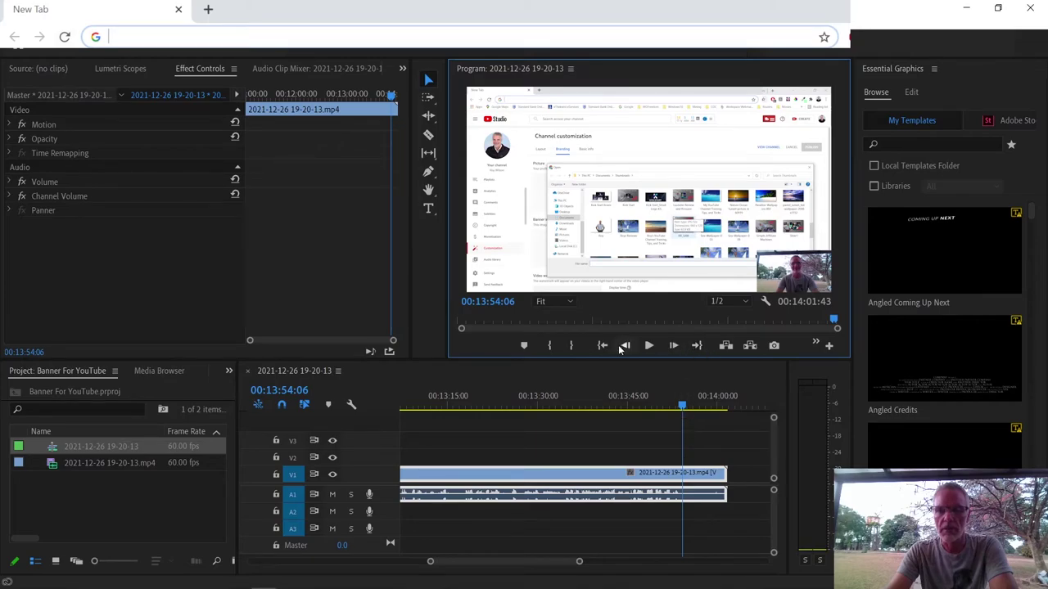
left_click(550, 345)
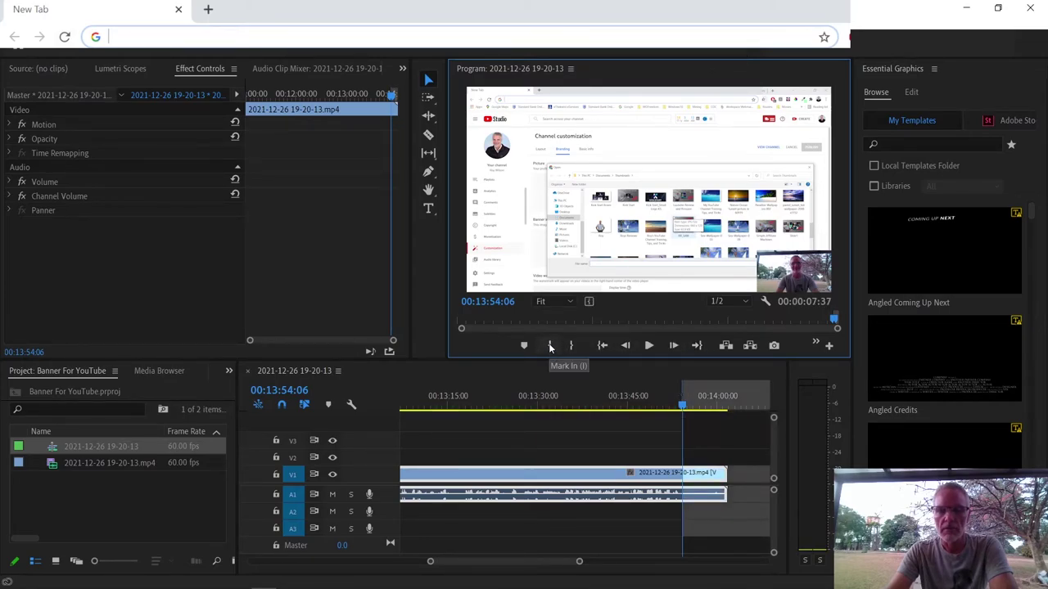
left_click(727, 346)
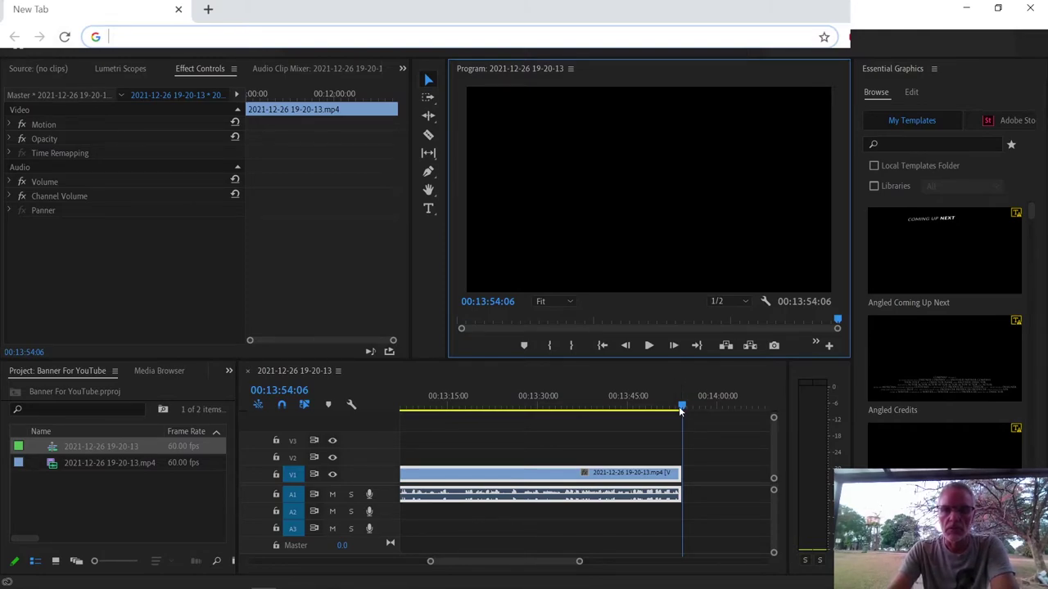
left_click(592, 405)
left_click_drag(560, 423, 355, 451)
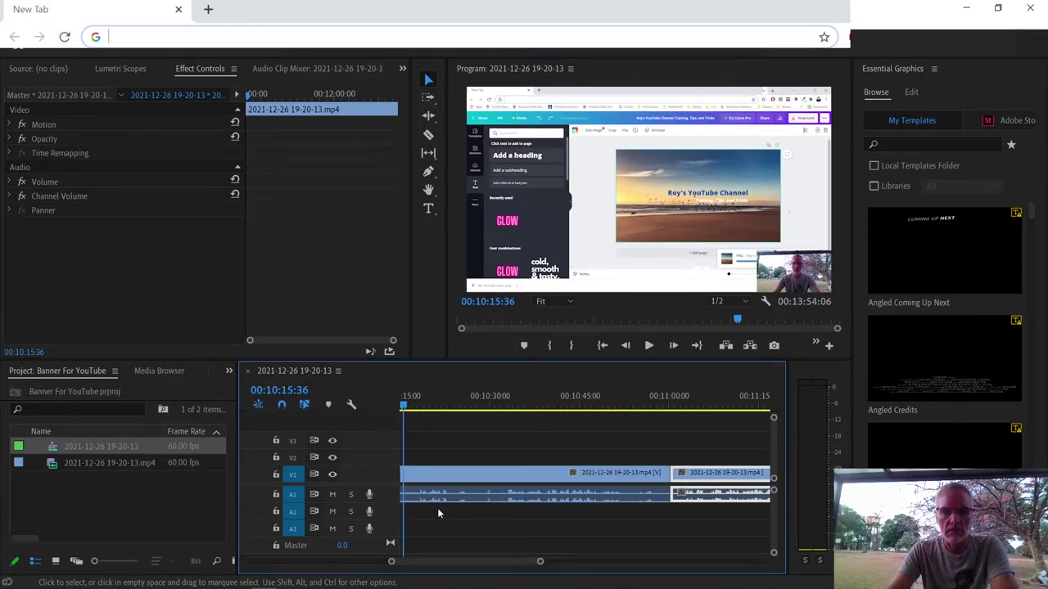
mouse_move(404, 411)
left_mouse_down()
mouse_move(344, 409)
mouse_move(371, 569)
mouse_move(273, 570)
left_mouse_up()
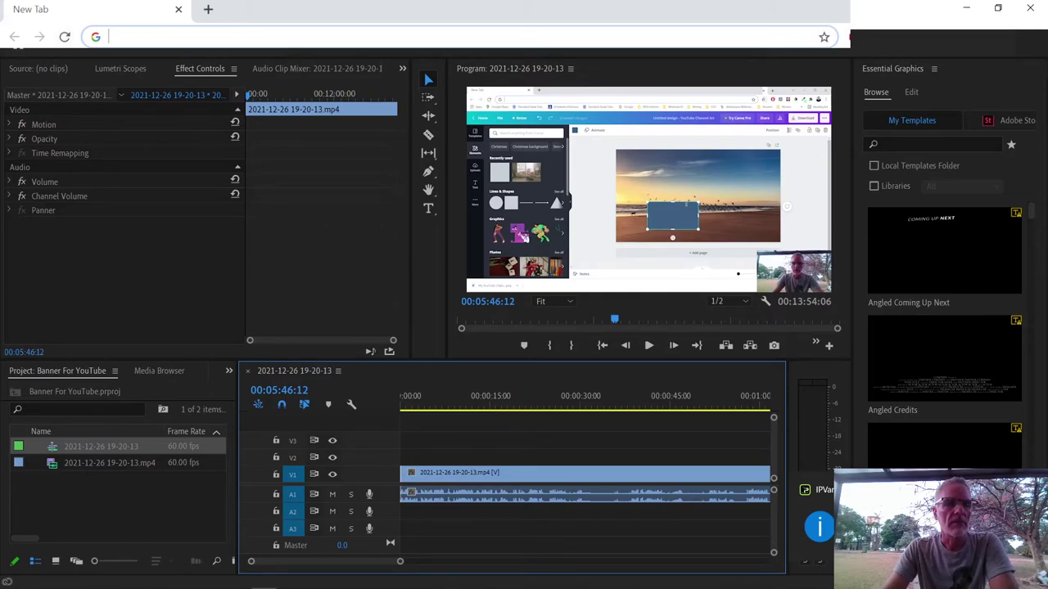
Save the project, then open Media export settings with H.264 and Match Source - High bitrate
key("alt+f")
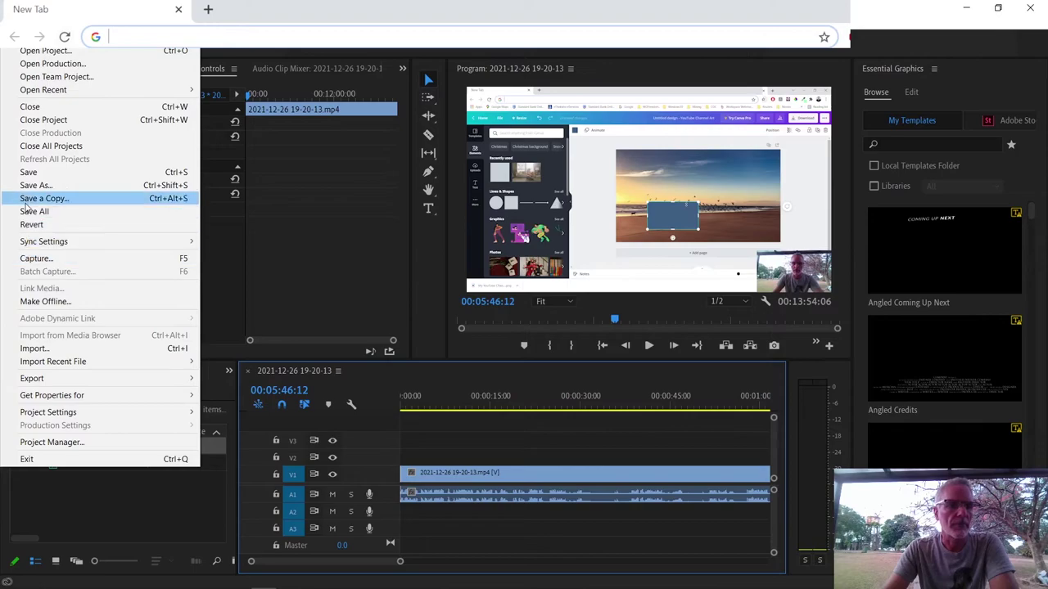
left_click(37, 174)
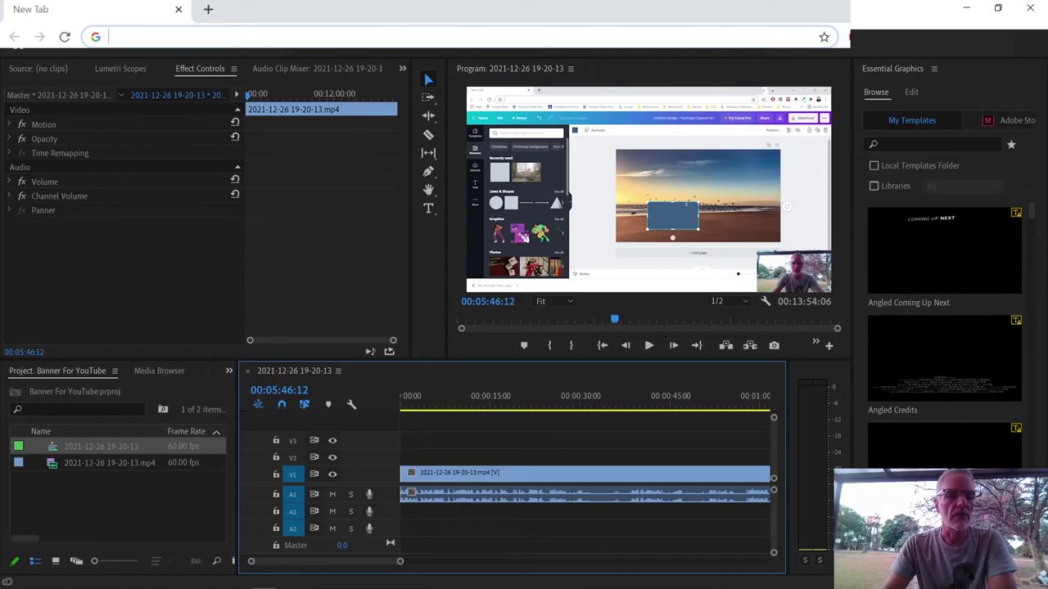
key("alt+f")
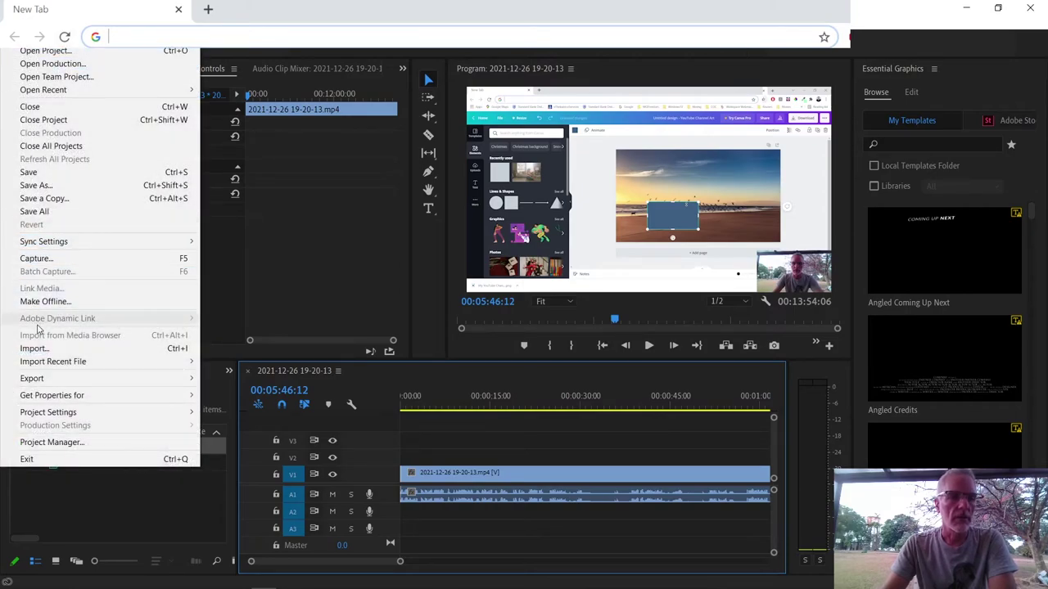
mouse_move(40, 382)
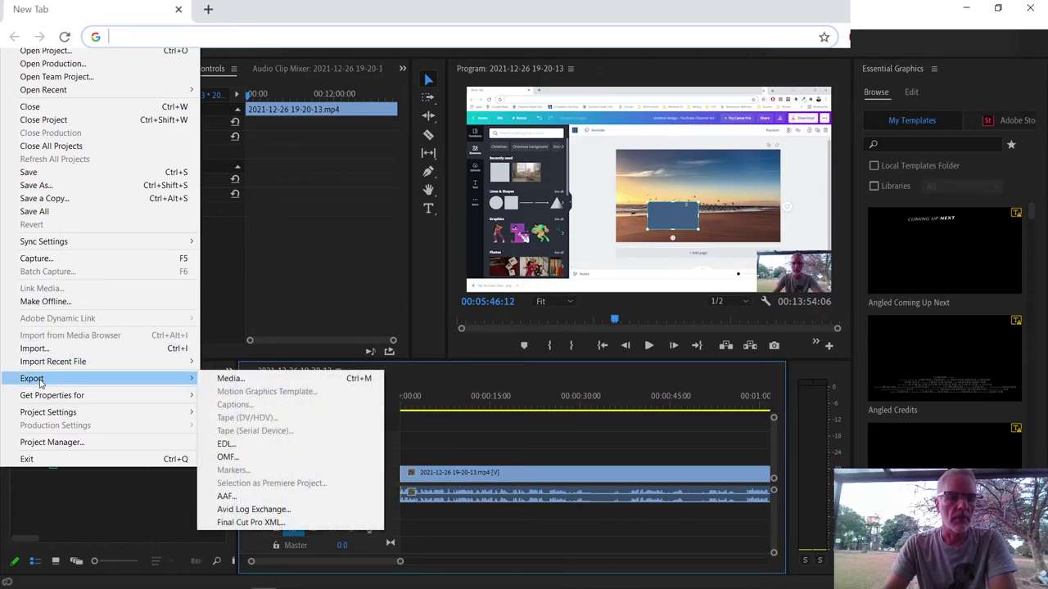
left_click(332, 379)
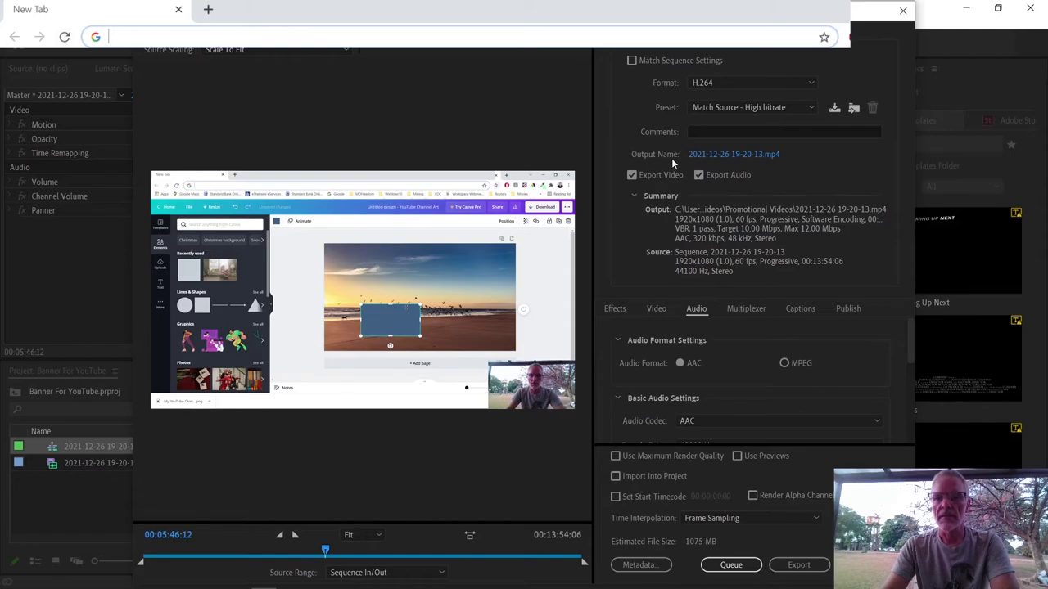
Set the export output name to 'YouTube Banner' in the Promotional Videos folder
left_click(725, 156)
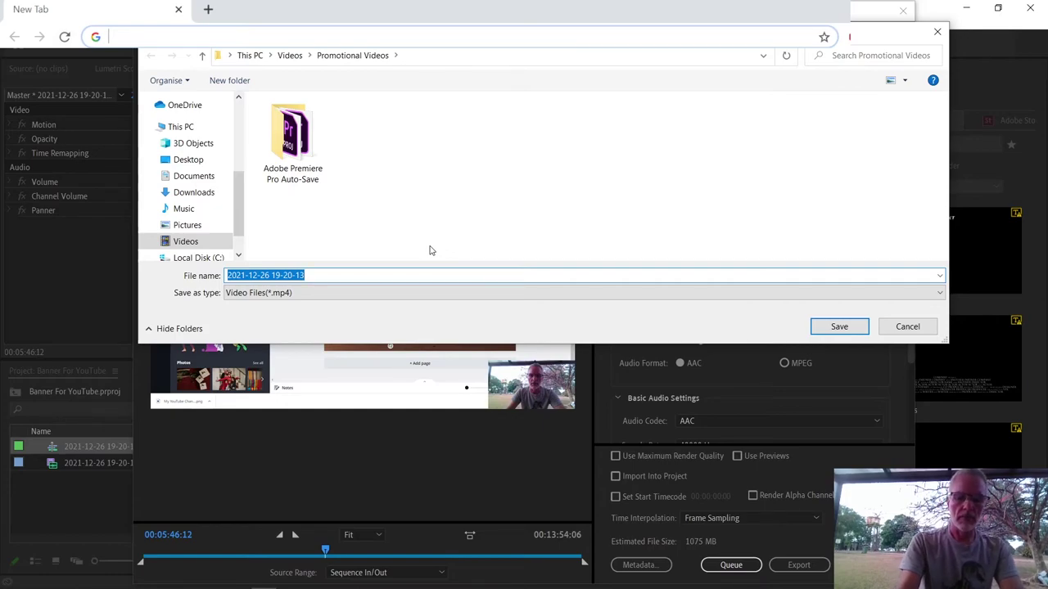
type("YouTube B")
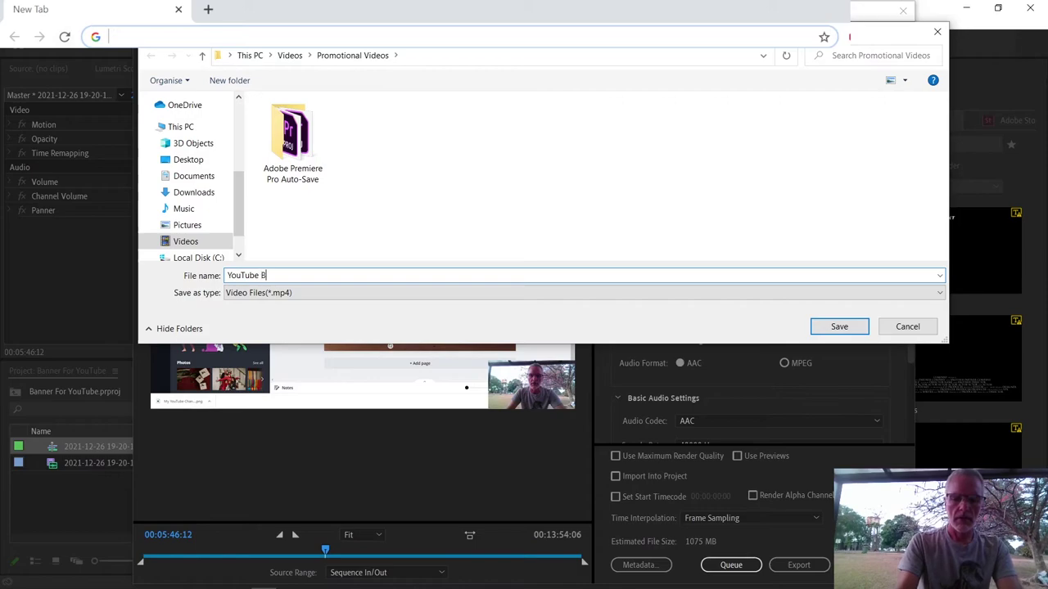
type("anner")
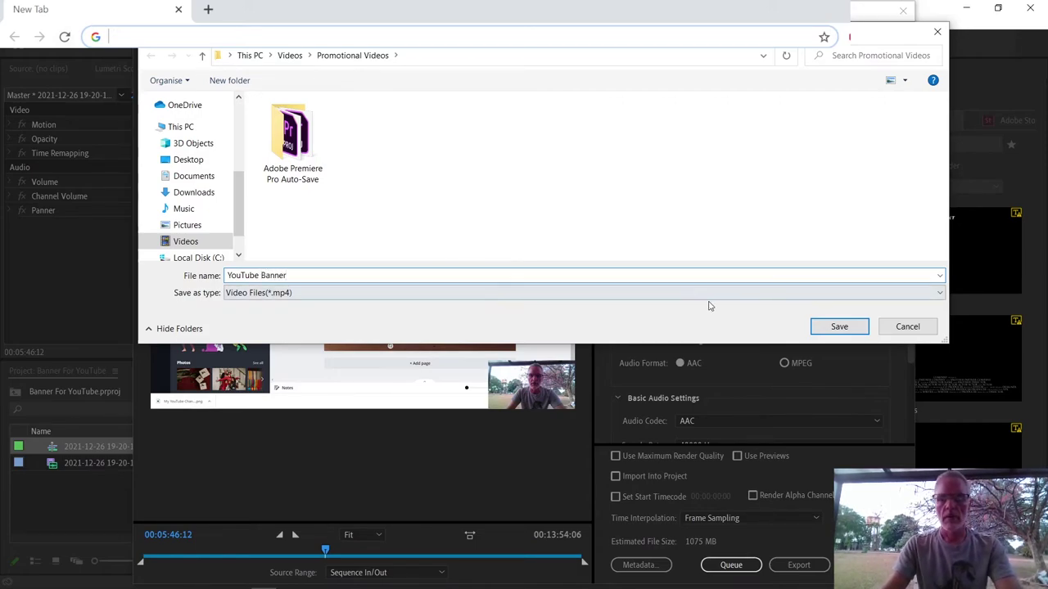
left_click(840, 326)
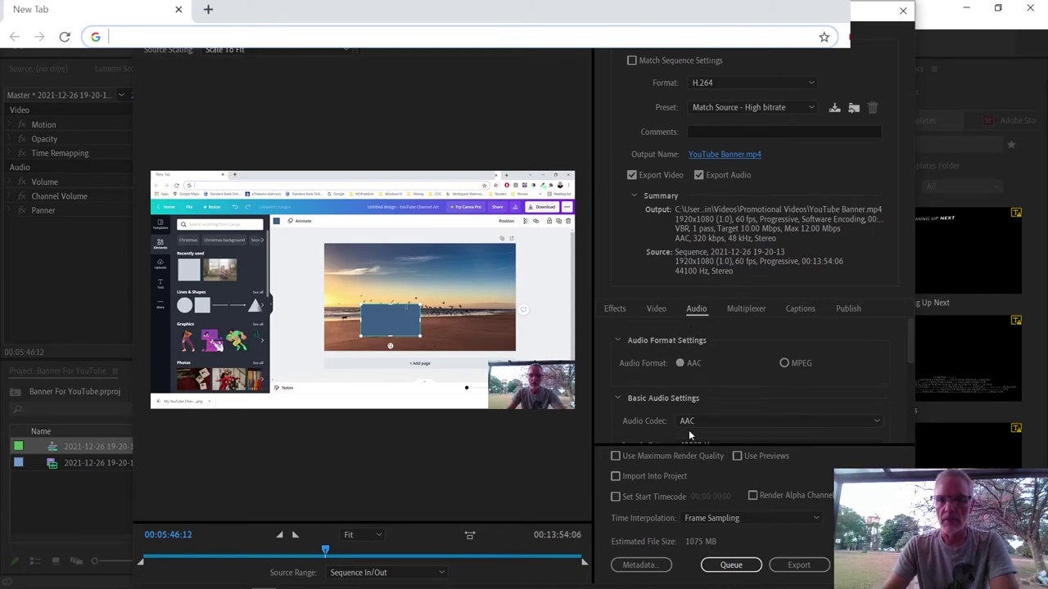
left_click_drag(910, 355, 918, 439)
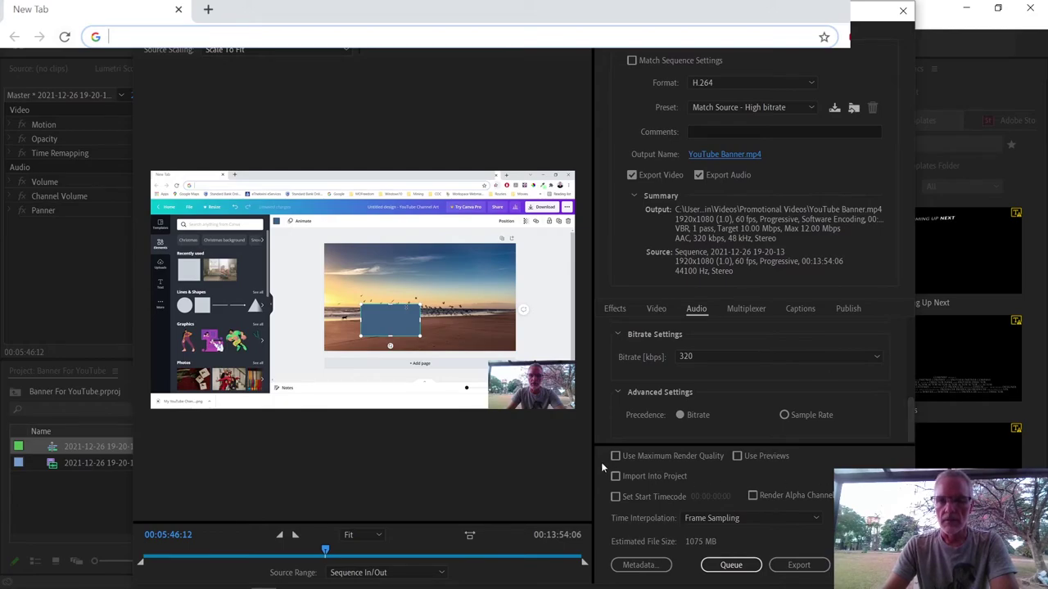
Export the sequence to YouTube Banner.mp4 and let the encoding begin
left_click(799, 568)
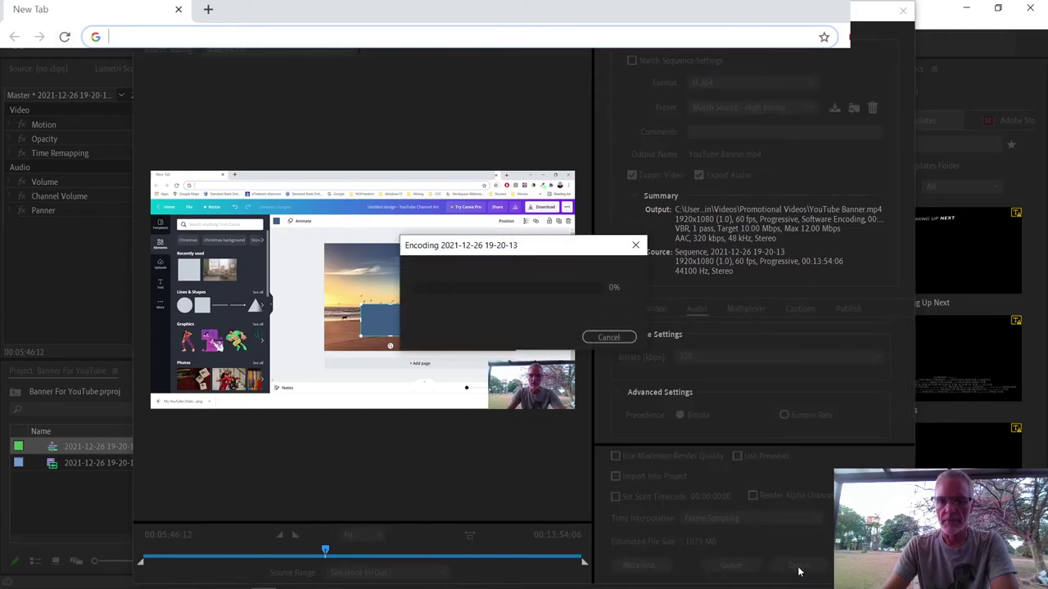